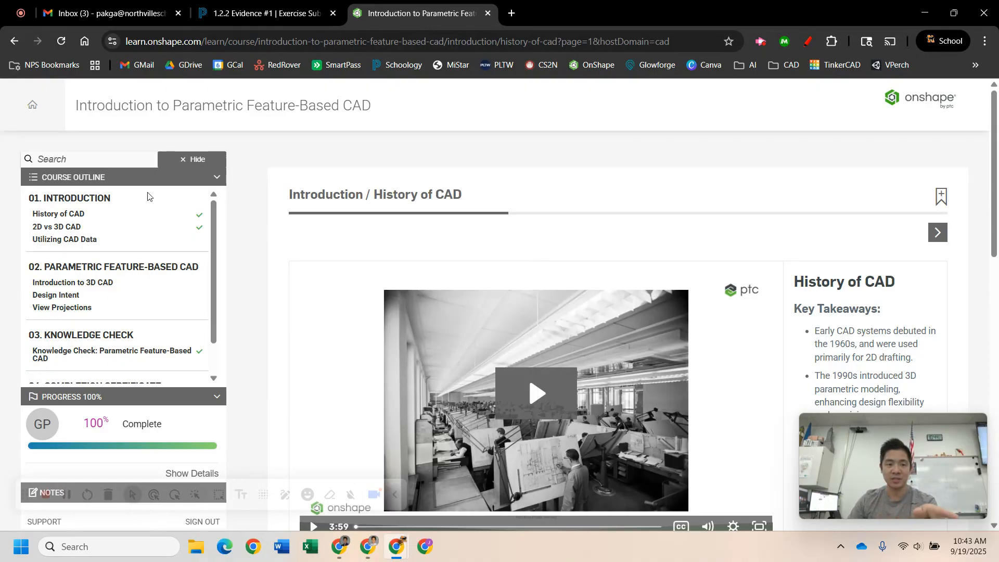
Open the Parametric Feature-Based CAD knowledge check from the course outline and start its quiz
{"action": "scroll", "coordinate": [164, 255], "scroll_direction": "down", "scroll_amount": 1}
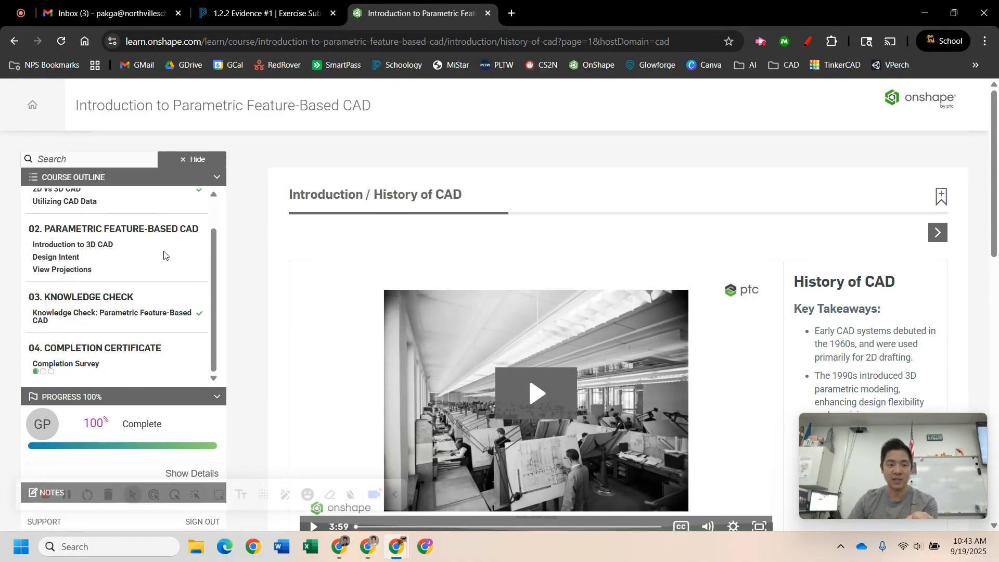
{"action": "left_click", "coordinate": [119, 319]}
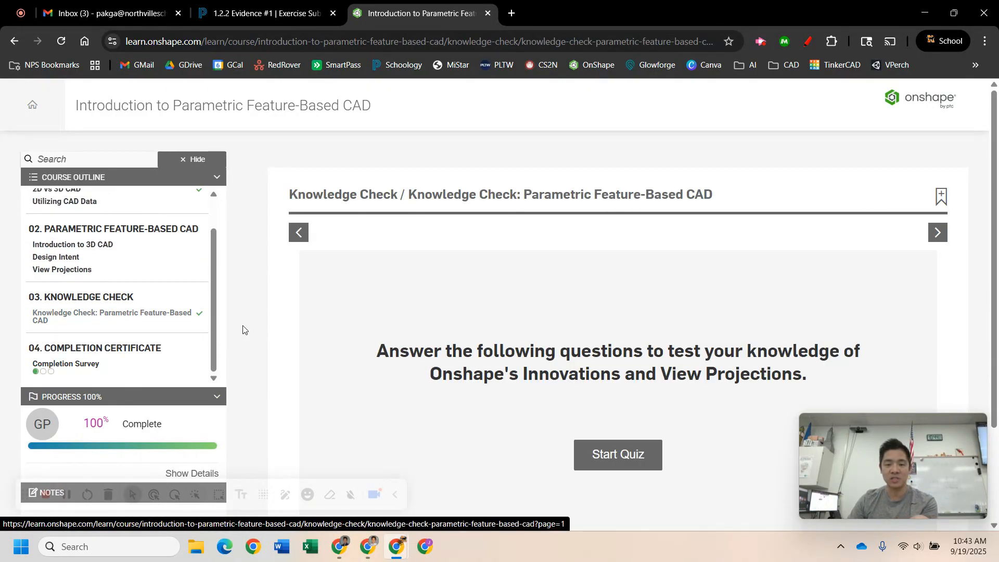
{"action": "scroll", "coordinate": [245, 328], "scroll_direction": "down", "scroll_amount": 1}
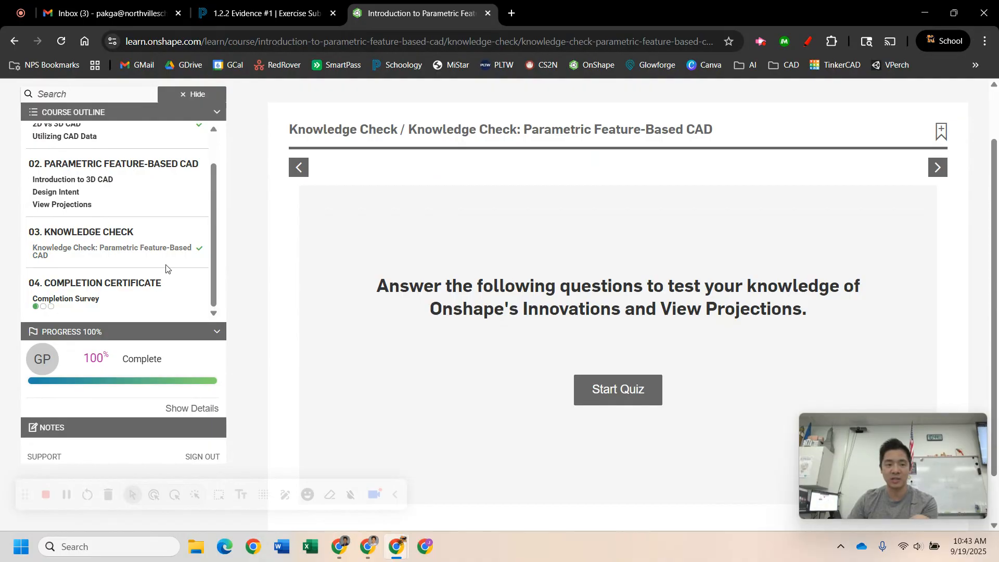
{"action": "left_click", "coordinate": [652, 400]}
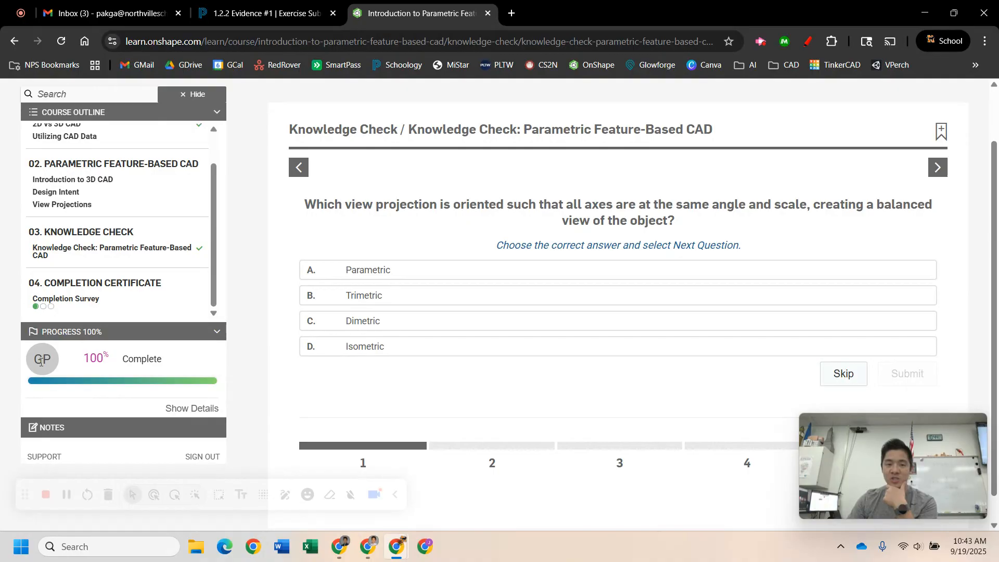
Switch to the Schoology assignment 1.2.2 Evidence #1 and examine its instructions and example quiz-result screenshot
{"action": "left_click", "coordinate": [261, 13]}
{"action": "scroll", "coordinate": [402, 245], "scroll_direction": "down", "scroll_amount": 1}
{"action": "scroll", "coordinate": [402, 245], "scroll_direction": "down", "scroll_amount": 3}
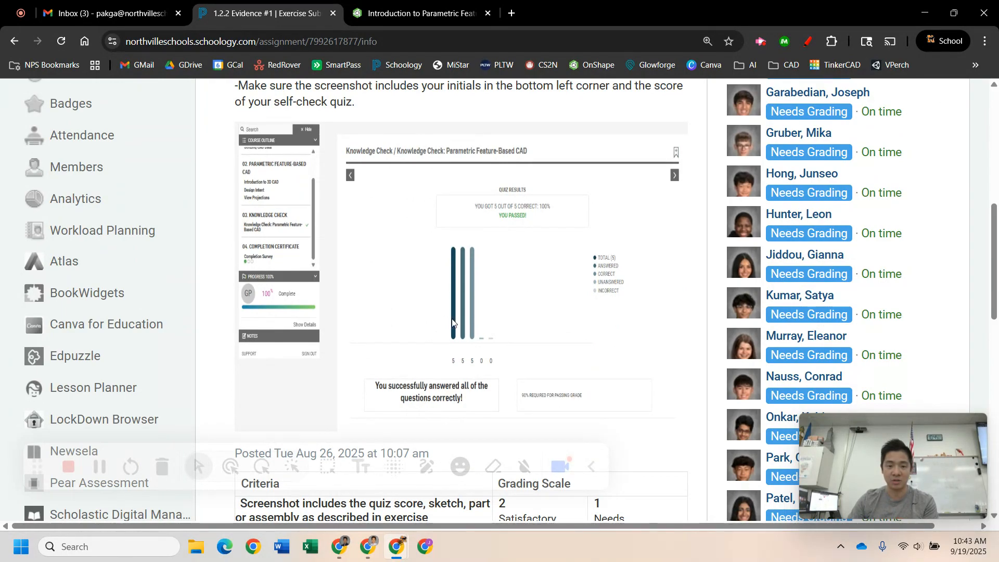
{"action": "scroll", "coordinate": [527, 244], "scroll_direction": "up", "scroll_amount": 9}
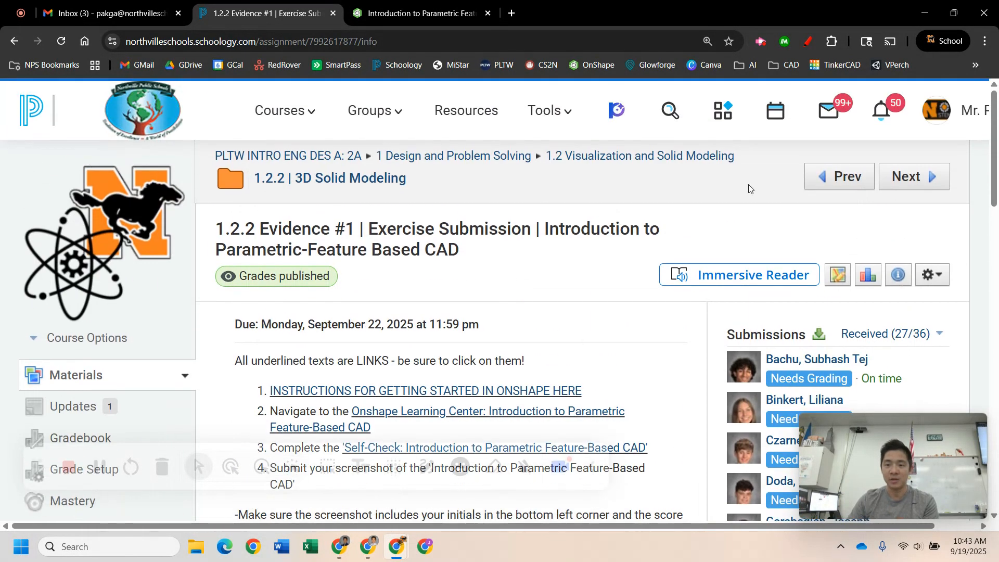
Go to the 1.2.2 Evidence #2 Basic Sketching assignment and follow its 'Introduction to Sketching' pathway link to the Onshape Learning Center
{"action": "left_click", "coordinate": [932, 180]}
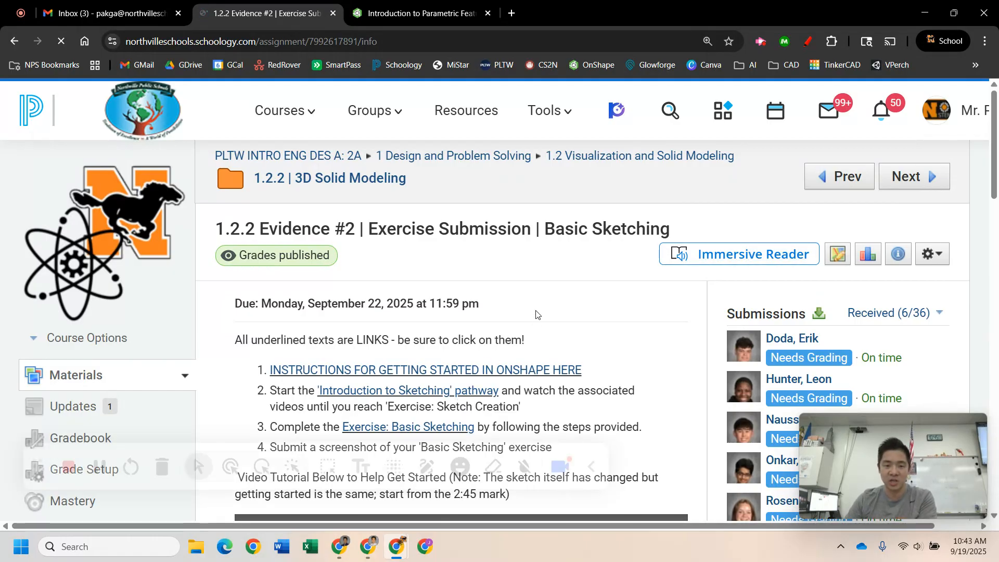
{"action": "scroll", "coordinate": [567, 307], "scroll_direction": "down", "scroll_amount": 1}
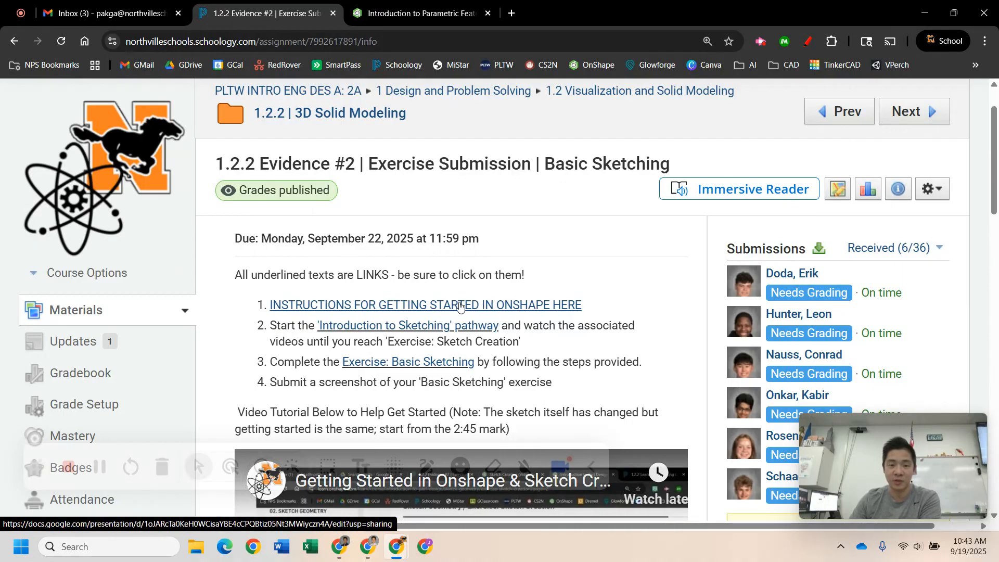
{"action": "left_click", "coordinate": [436, 333]}
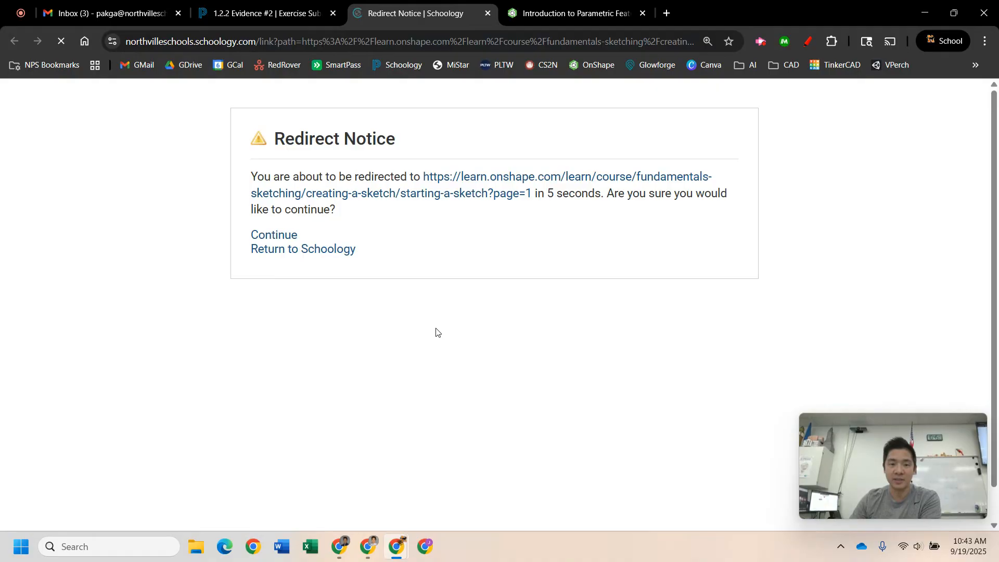
{"action": "left_click", "coordinate": [497, 178]}
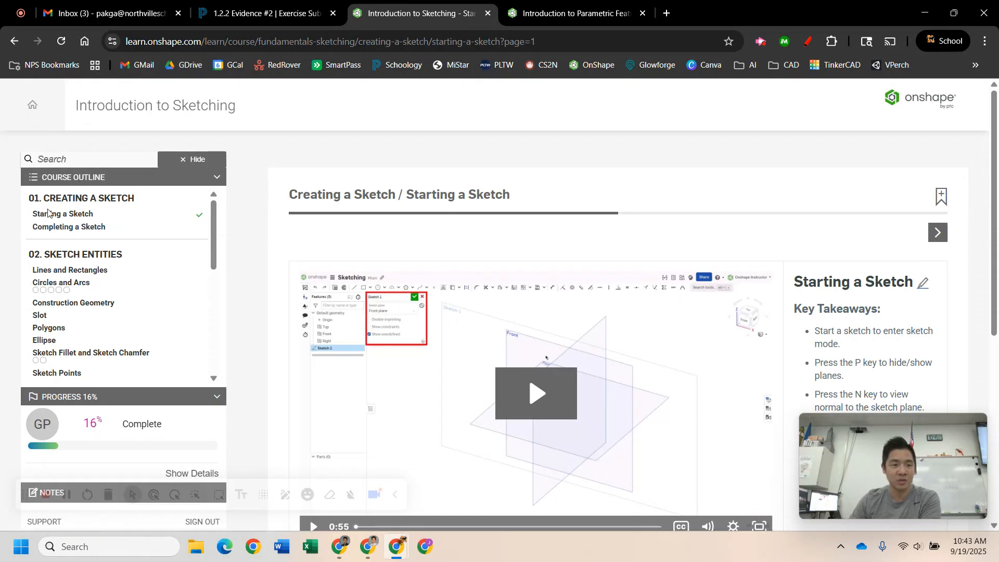
Open Exercise: Basic Sketching from the Sketch Constraints section of the course outline and bring its dimensioned drawing into view
{"action": "scroll", "coordinate": [94, 269], "scroll_direction": "down", "scroll_amount": 1}
{"action": "scroll", "coordinate": [95, 268], "scroll_direction": "down", "scroll_amount": 1}
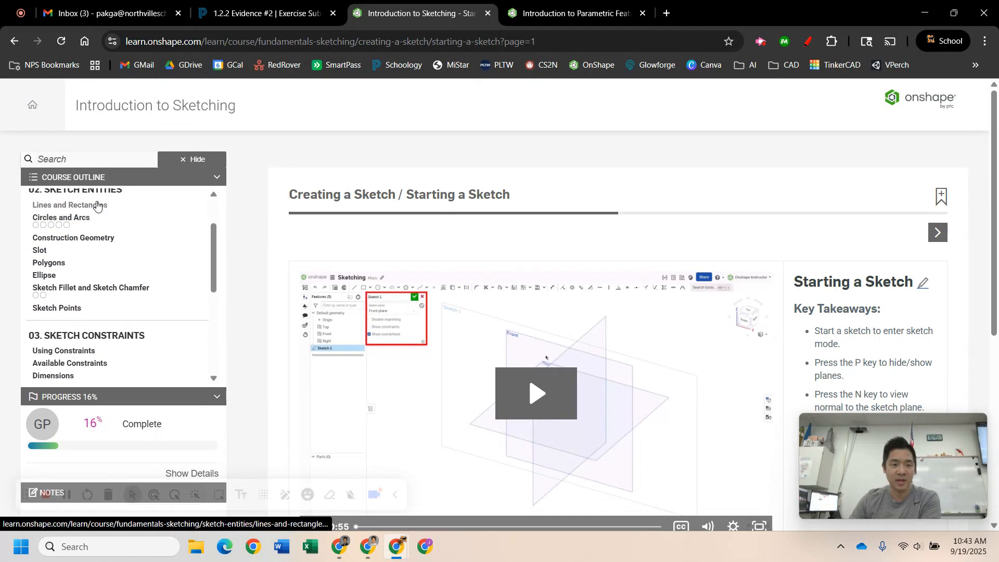
{"action": "scroll", "coordinate": [83, 286], "scroll_direction": "down", "scroll_amount": 1}
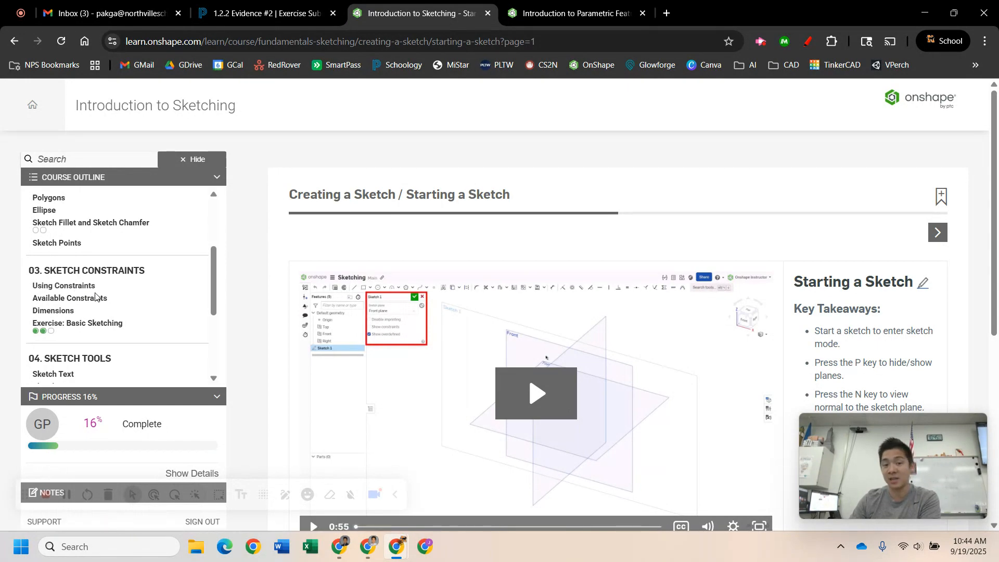
{"action": "left_click", "coordinate": [96, 326]}
{"action": "scroll", "coordinate": [730, 359], "scroll_direction": "down", "scroll_amount": 1}
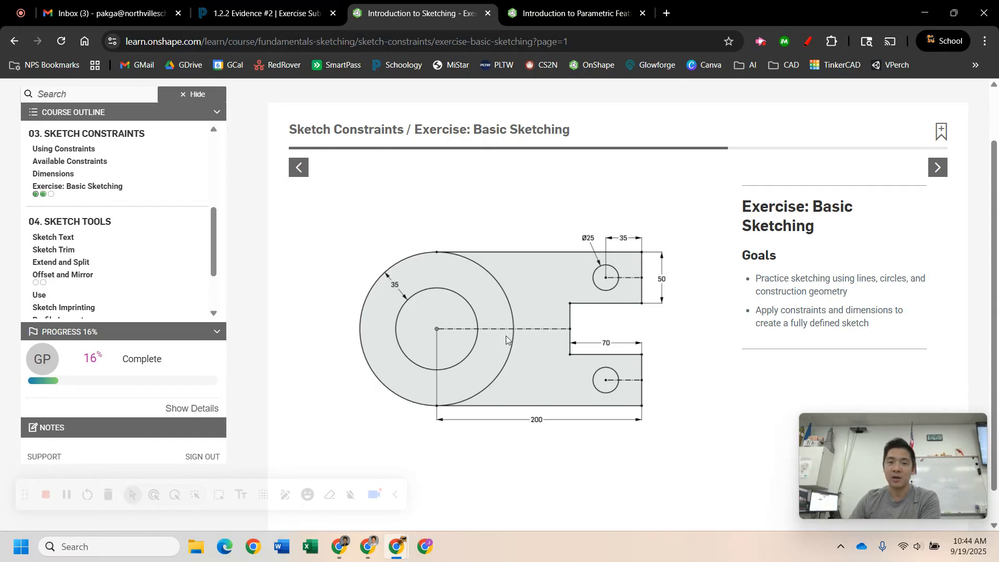
Open cad.onshape.com in a new browser tab and collapse the Getting started with Onshape section
{"action": "left_click", "coordinate": [666, 15]}
{"action": "left_click", "coordinate": [621, 38]}
{"action": "type", "text": "cad.onshap"}
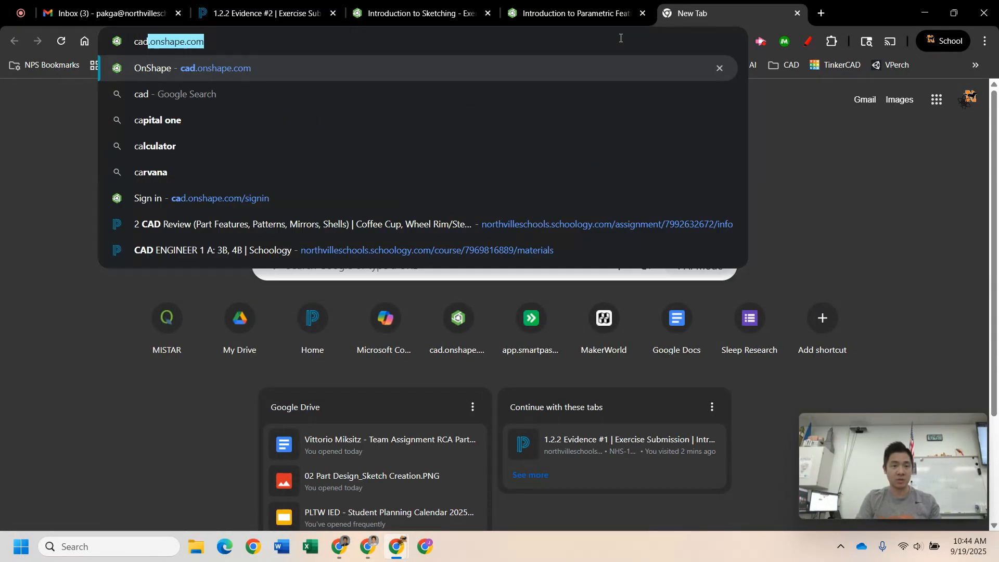
{"action": "type", "text": "e.com"}
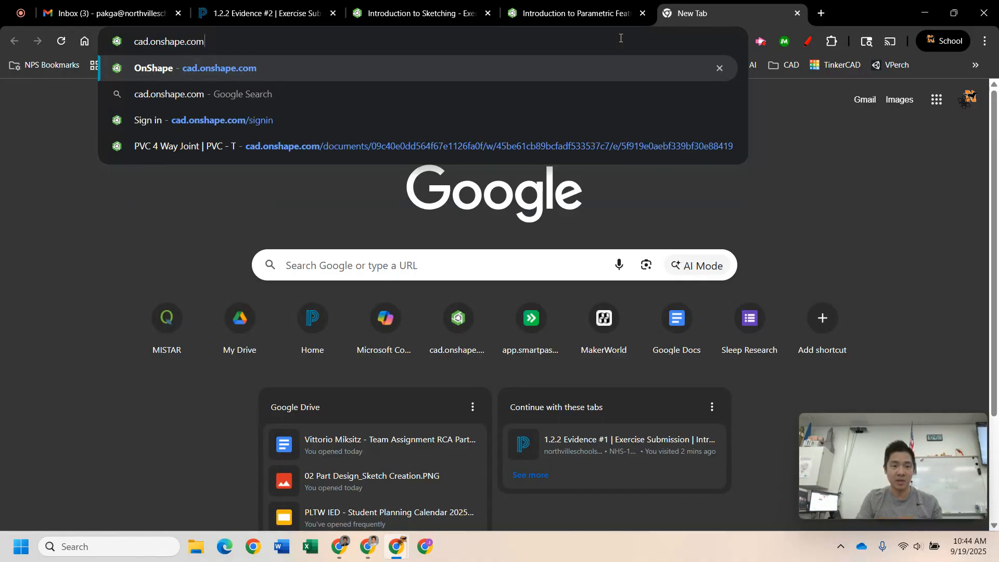
{"action": "key", "text": "Return"}
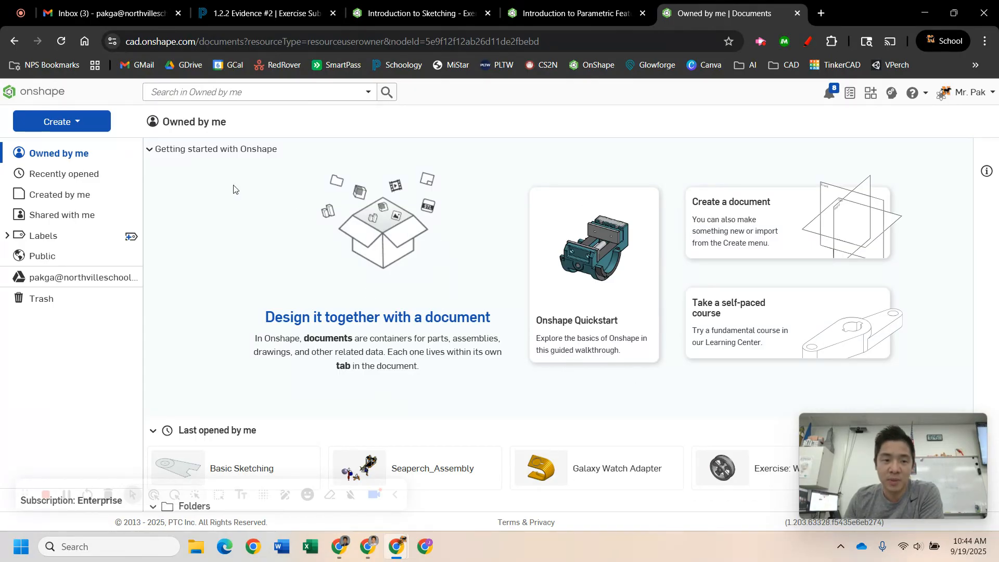
{"action": "left_click", "coordinate": [149, 150]}
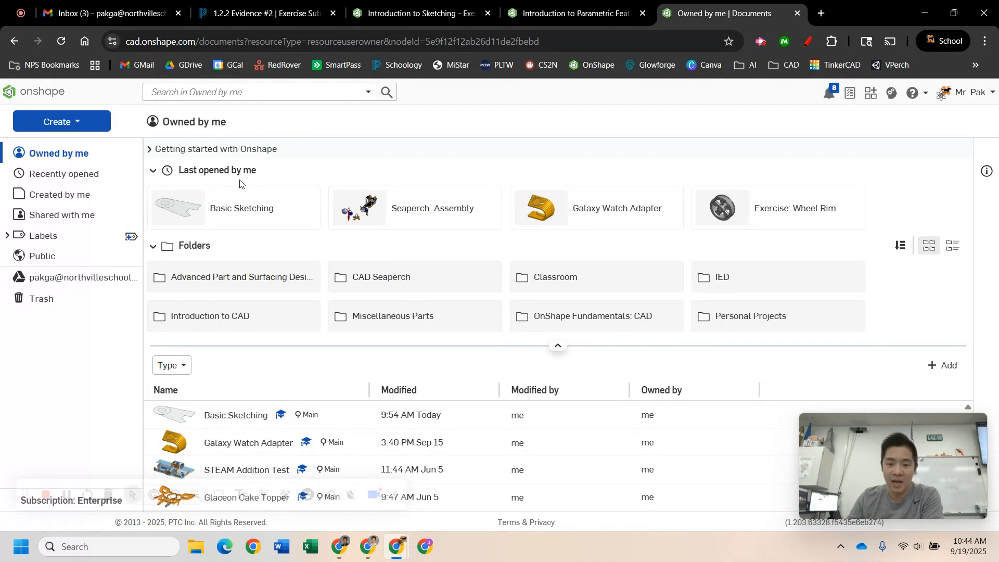
Create a new document named "Basic Sketching Example" in the IED folder
{"action": "left_click", "coordinate": [90, 122]}
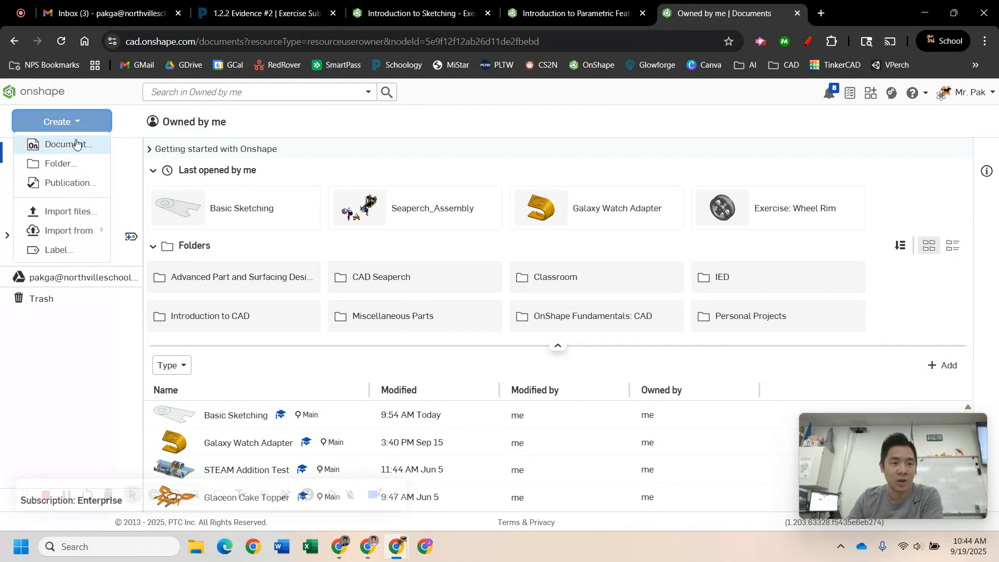
{"action": "left_click", "coordinate": [76, 143]}
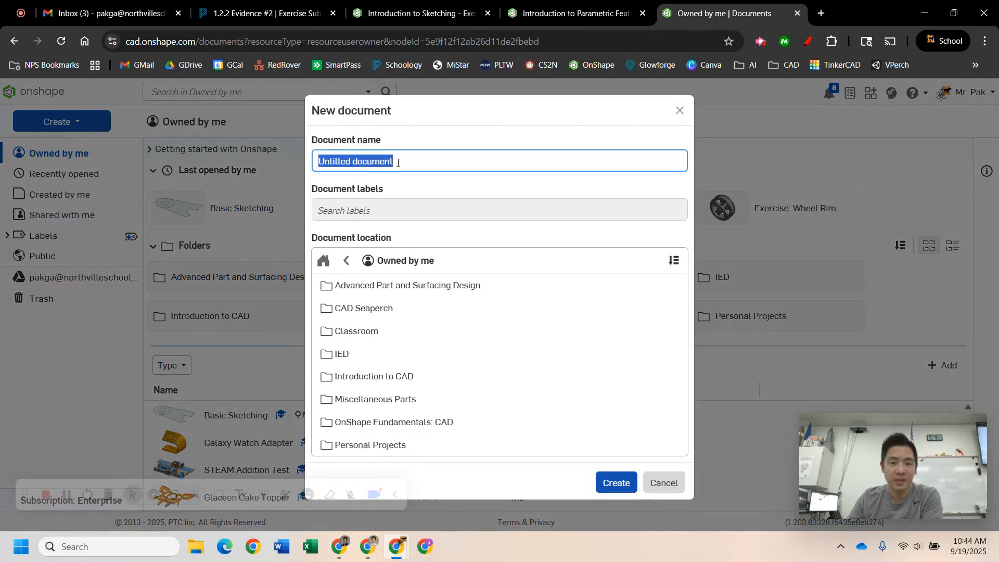
{"action": "type", "text": "Basic Sketching Example"}
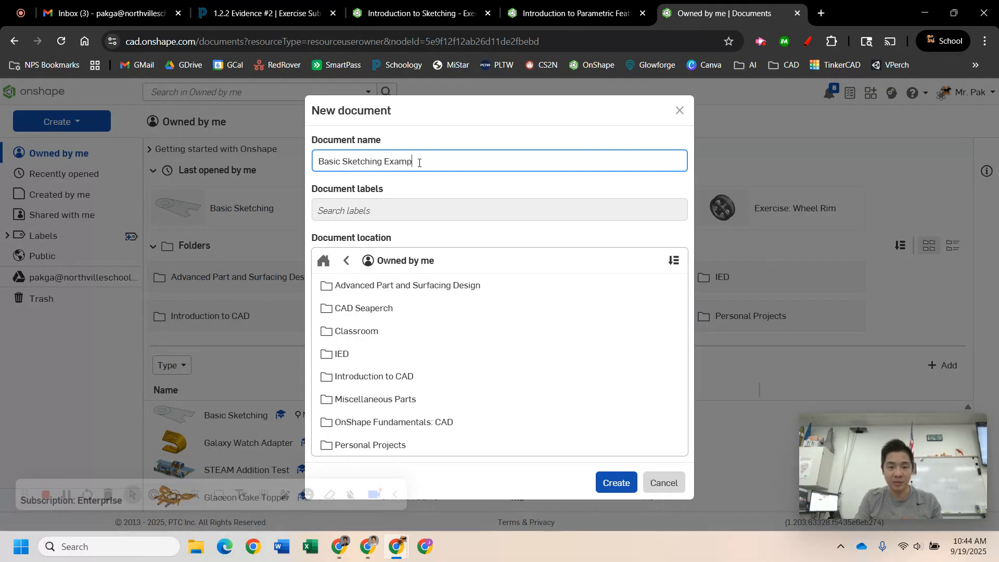
{"action": "left_click", "coordinate": [546, 362]}
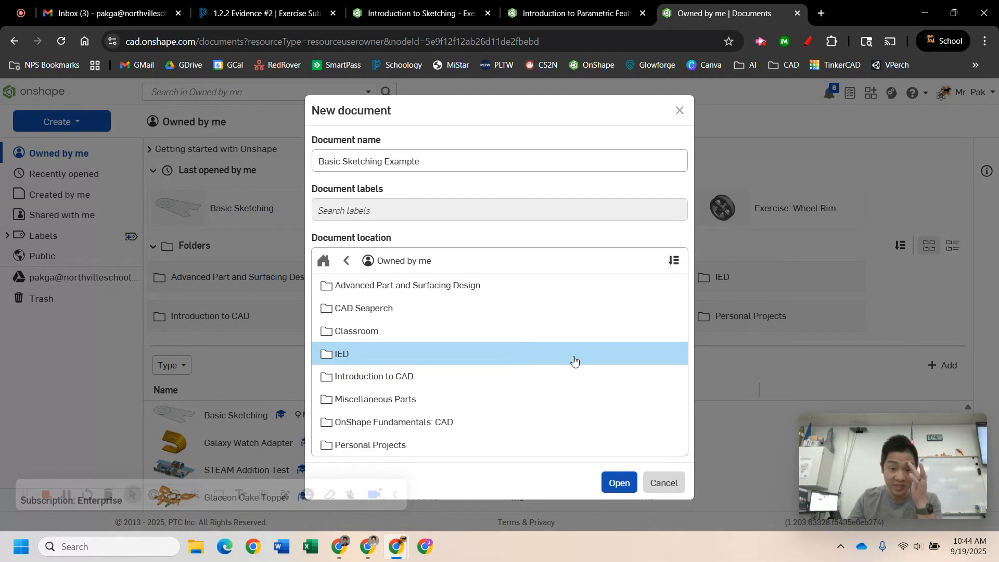
{"action": "left_click", "coordinate": [622, 483]}
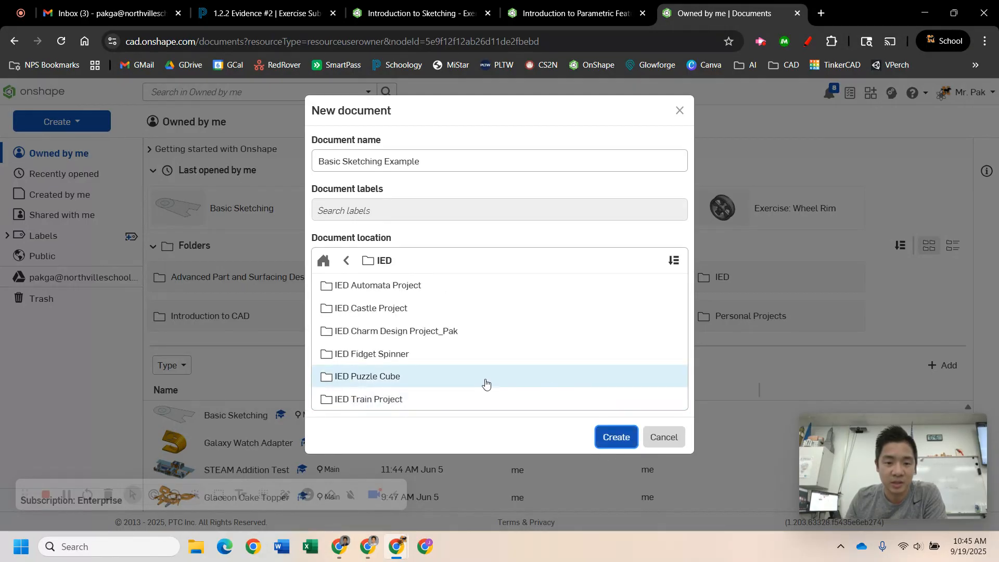
{"action": "left_click", "coordinate": [611, 435]}
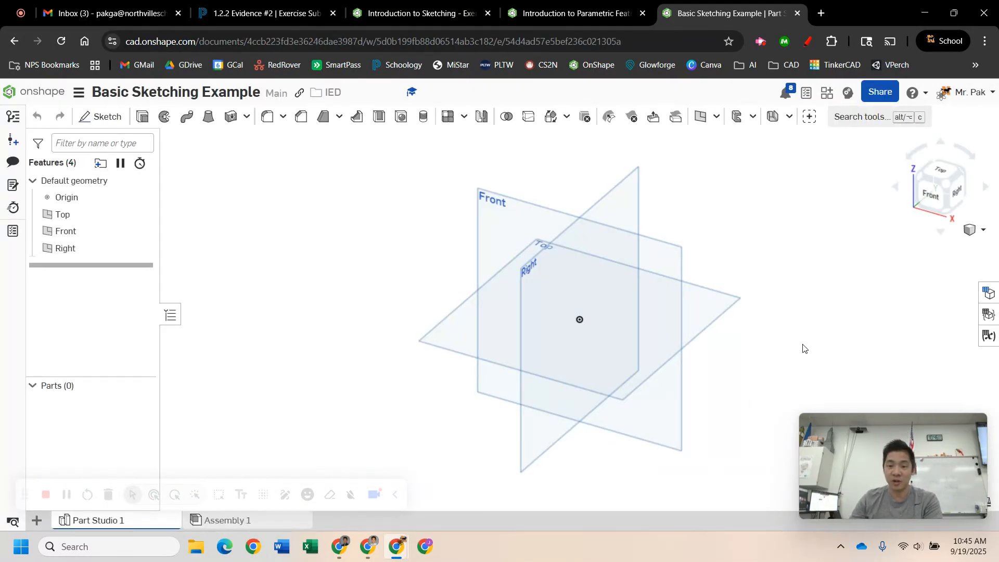
Close the Introduction to Parametric Feature-Based CAD course and open Step 1 of the Basic Sketching exercise
{"action": "scroll", "coordinate": [791, 349], "scroll_direction": "down", "scroll_amount": 2}
{"action": "middle_click_drag", "start_coordinate": [791, 345], "coordinate": [700, 329]}
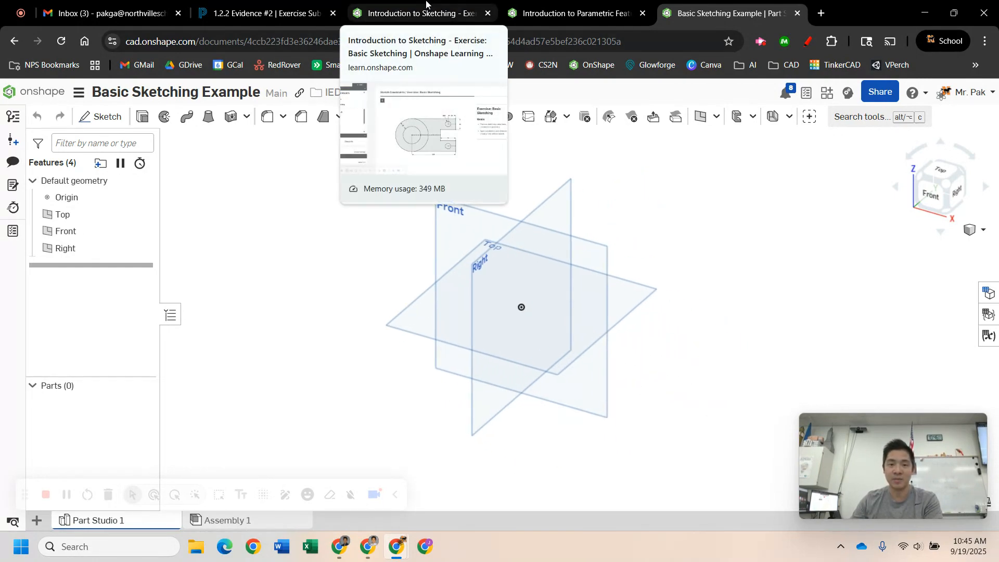
{"action": "left_click", "coordinate": [643, 13]}
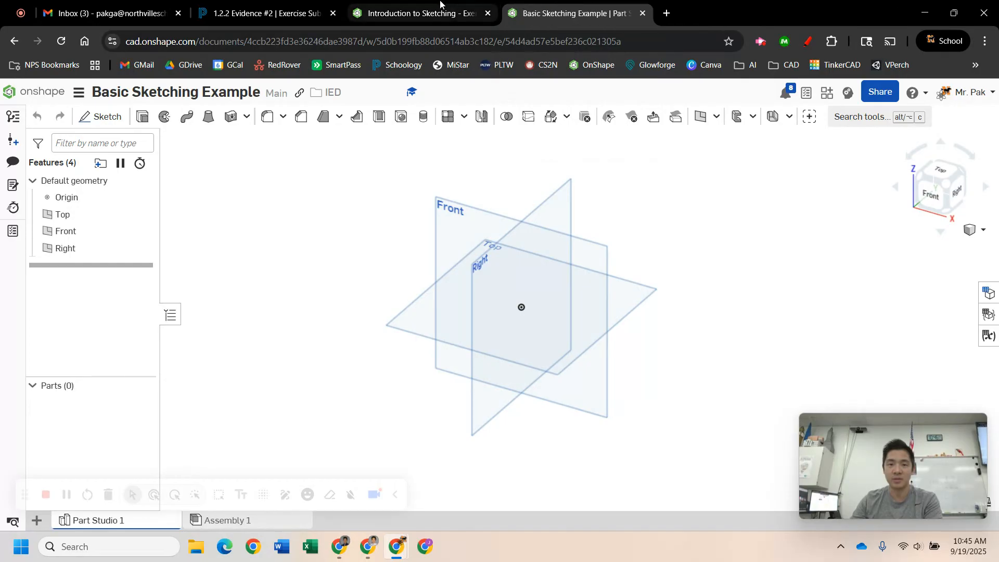
{"action": "left_click", "coordinate": [430, 10]}
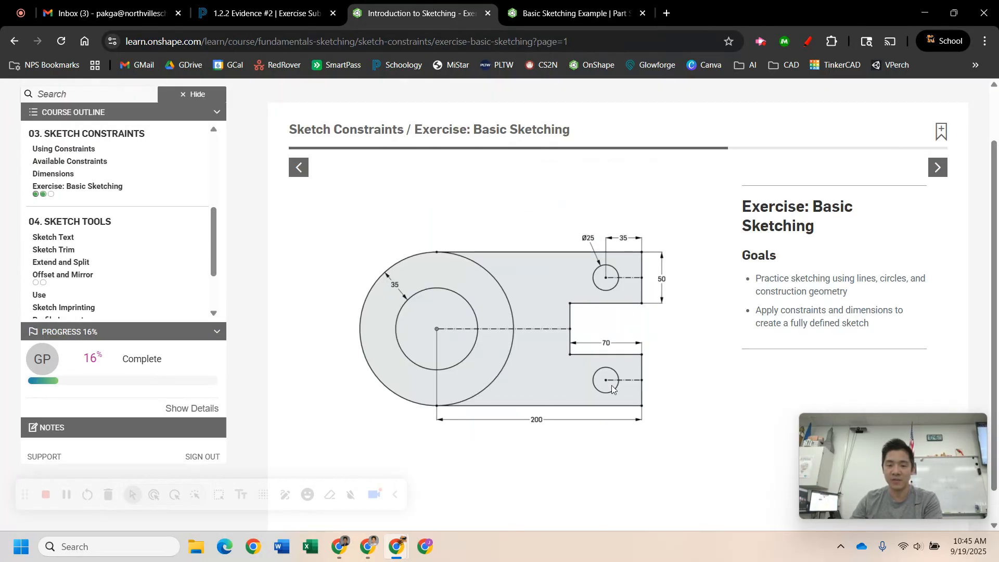
{"action": "left_click", "coordinate": [938, 167]}
{"action": "scroll", "coordinate": [783, 223], "scroll_direction": "down", "scroll_amount": 4}
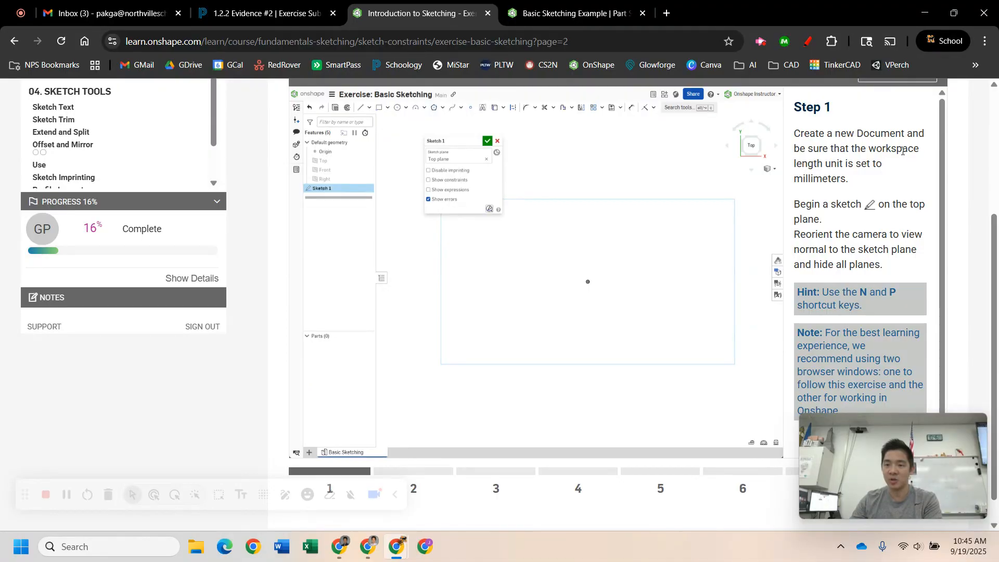
Return to the Basic Sketching Example document and choose Millimeter as the default length unit in its workspace units
{"action": "left_click", "coordinate": [572, 13]}
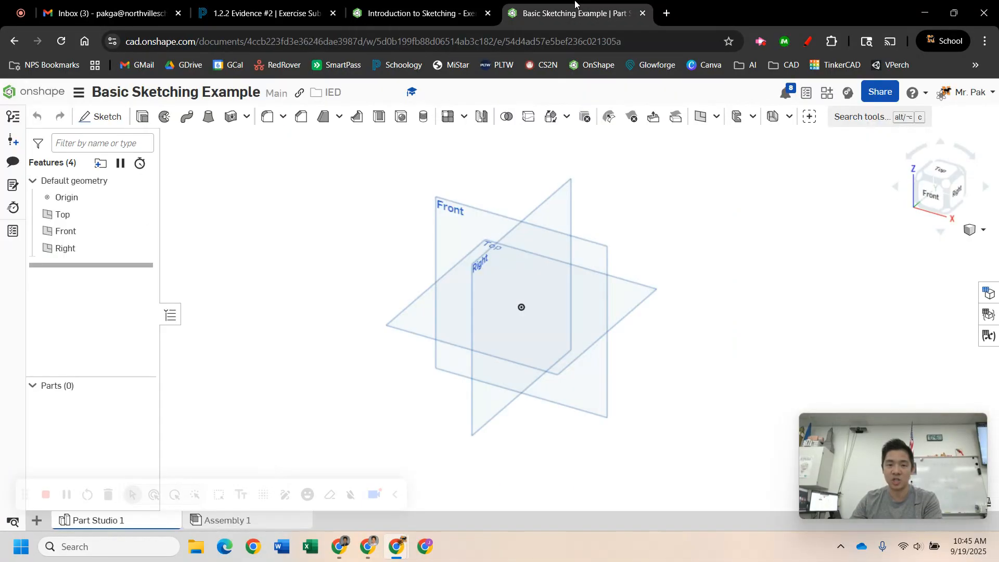
{"action": "left_click", "coordinate": [79, 93]}
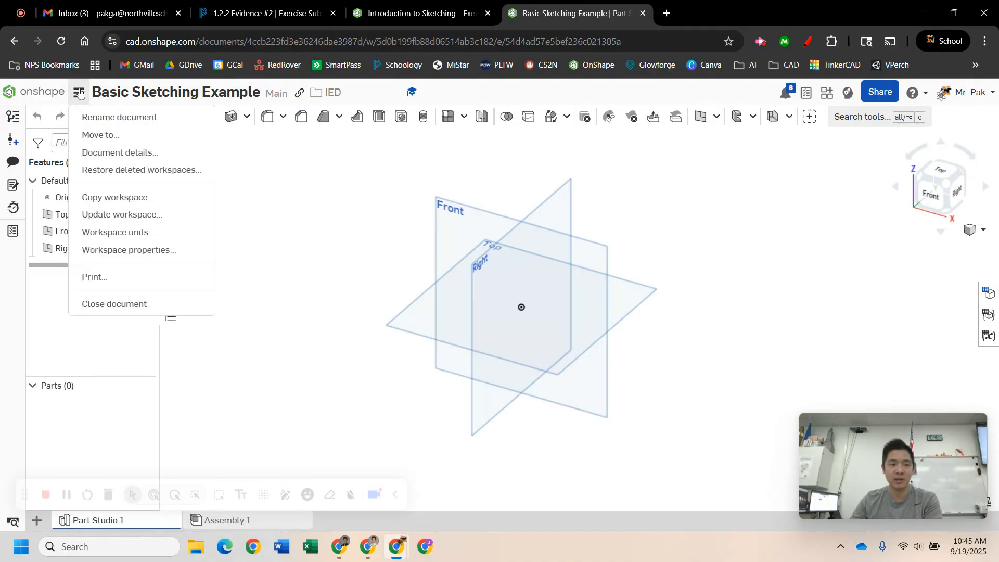
{"action": "left_click", "coordinate": [140, 232]}
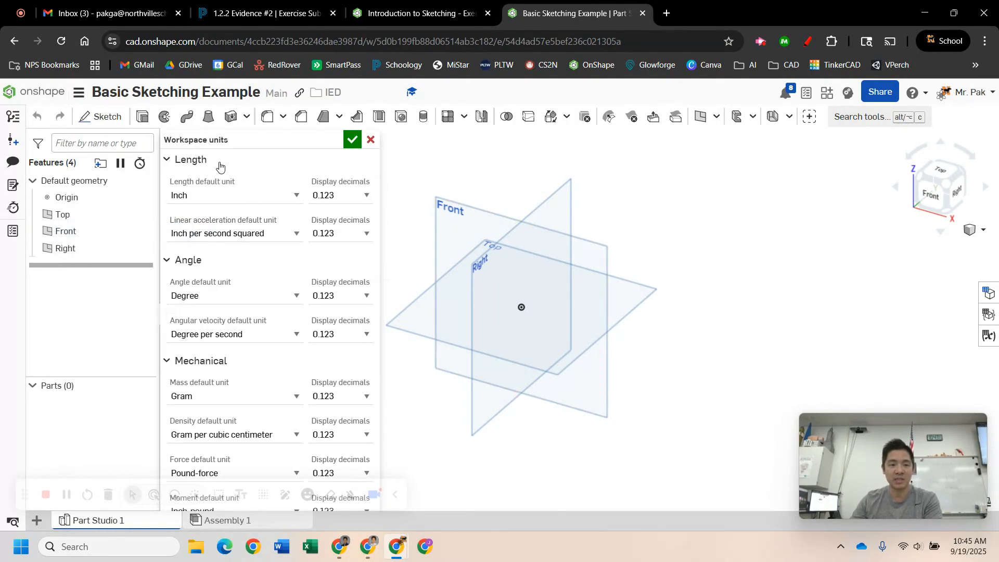
{"action": "left_click", "coordinate": [276, 194]}
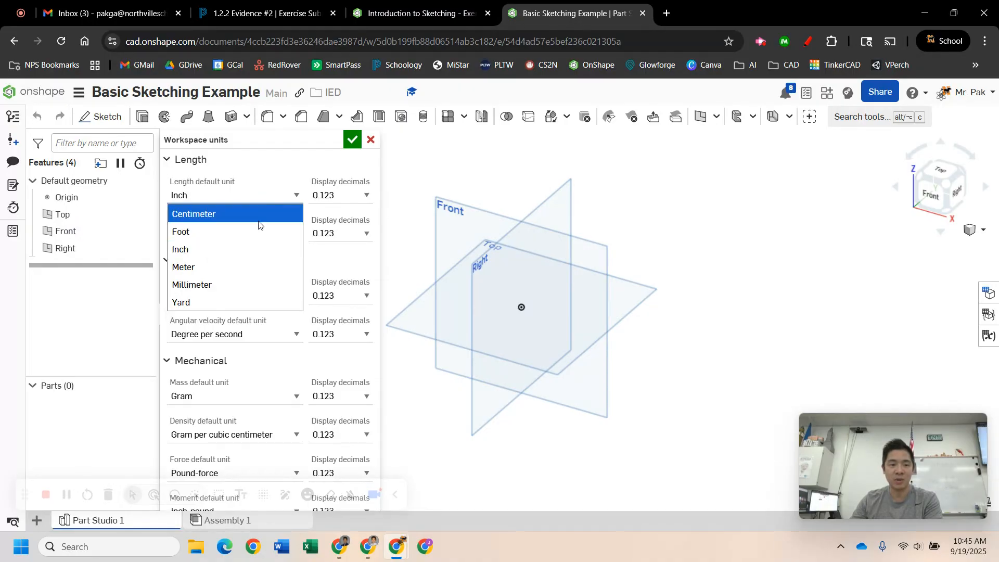
{"action": "left_click", "coordinate": [234, 288]}
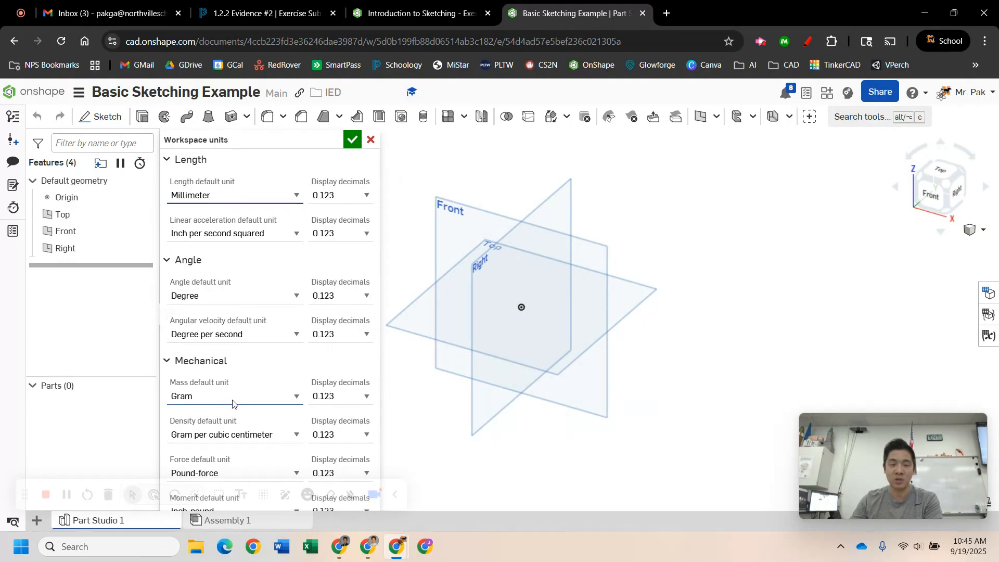
Check the remaining Step 1 instructions of the Basic Sketching exercise and return to the Basic Sketching Example document
{"action": "left_click", "coordinate": [417, 13]}
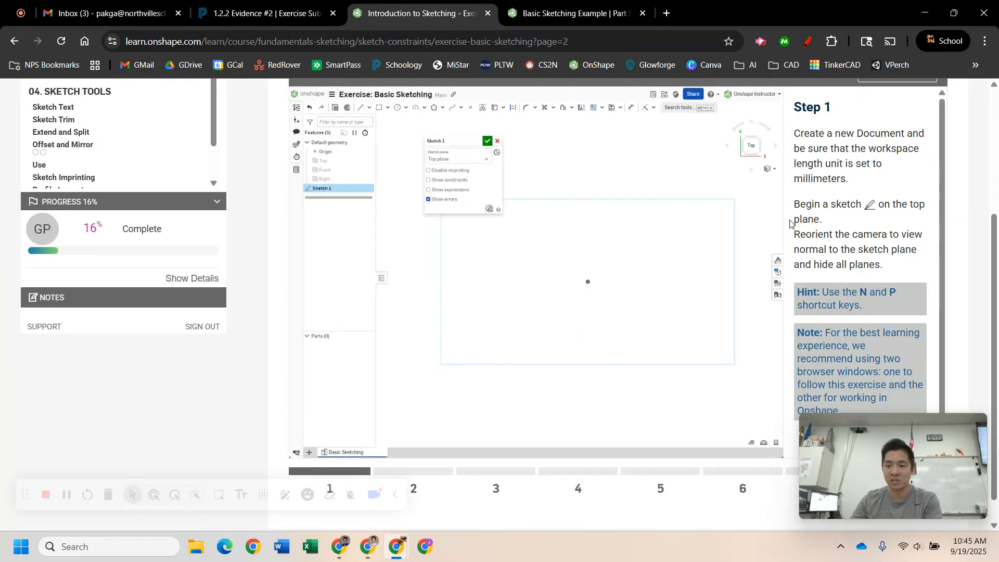
{"action": "scroll", "coordinate": [908, 265], "scroll_direction": "down", "scroll_amount": 3}
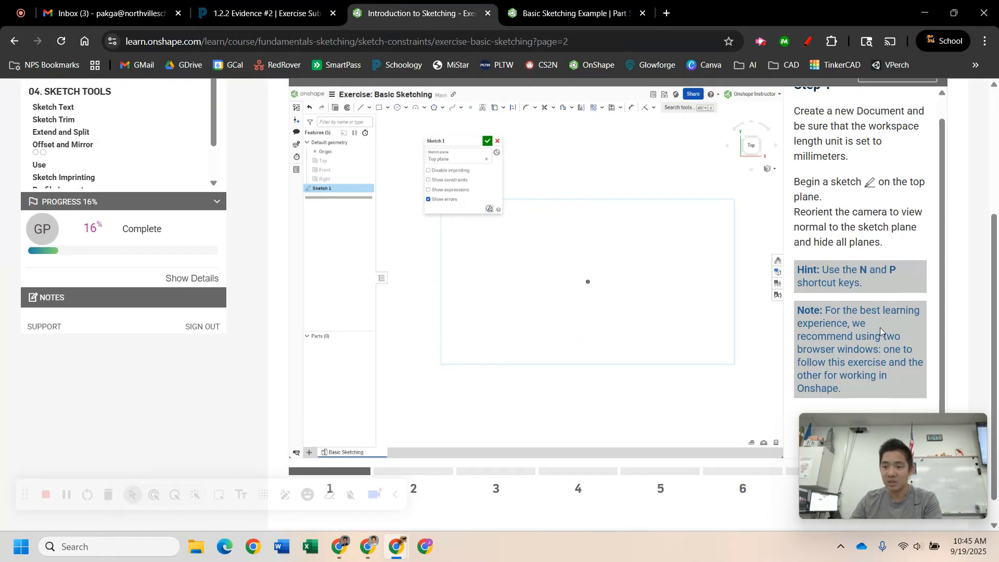
{"action": "left_click", "coordinate": [604, 3]}
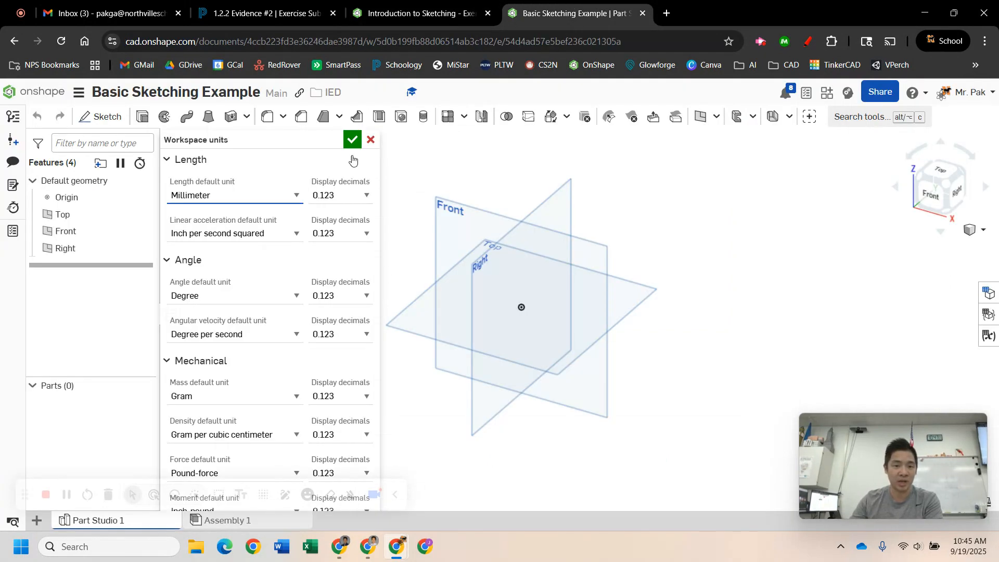
Apply the workspace units, recheck the Step 1 sketch instructions, and return to the Basic Sketching Example document
{"action": "left_click", "coordinate": [350, 138]}
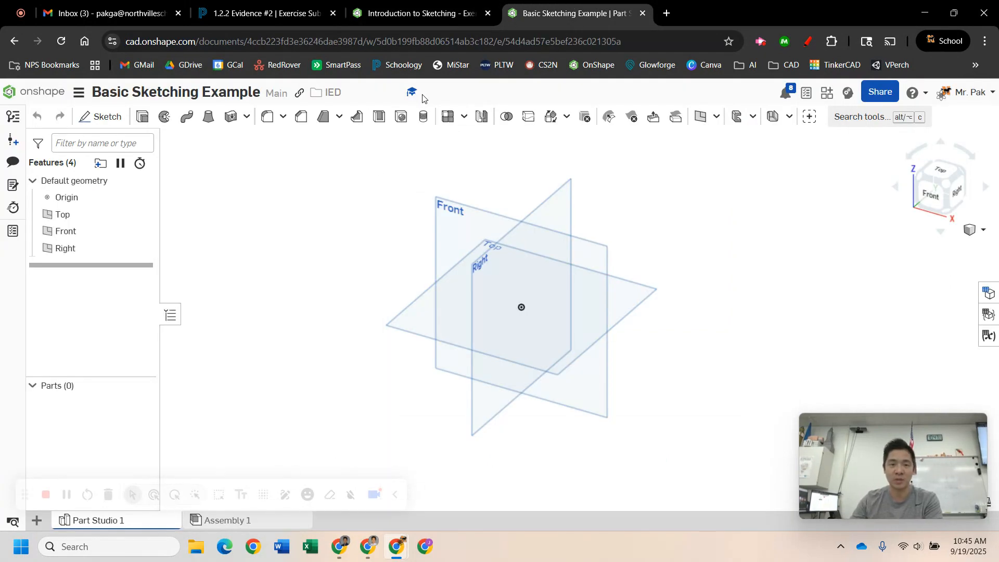
{"action": "left_click", "coordinate": [385, 4]}
{"action": "scroll", "coordinate": [843, 251], "scroll_direction": "up", "scroll_amount": 1}
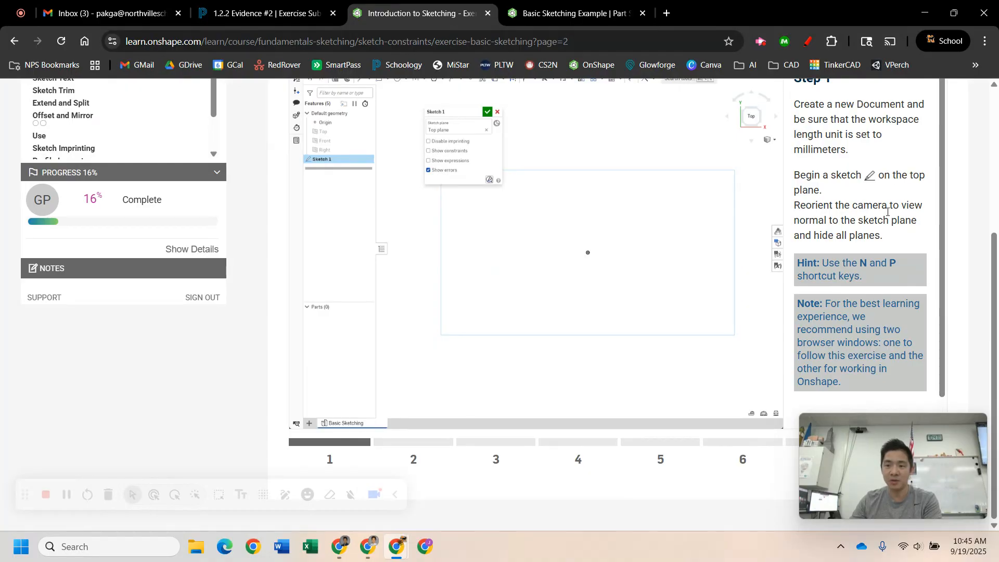
{"action": "left_click", "coordinate": [577, 13]}
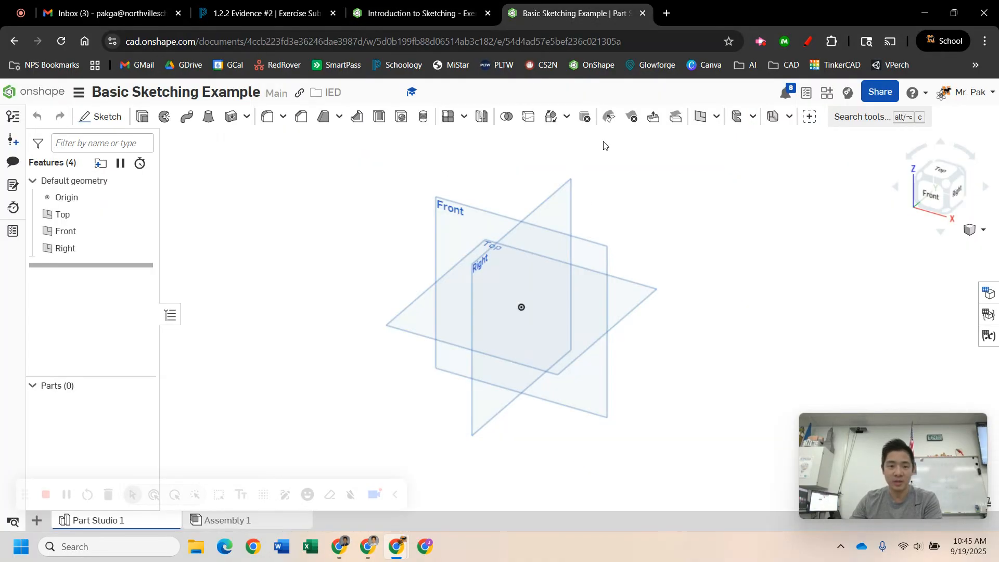
Start a sketch on the Top plane and orient the view normal to it
{"action": "left_click", "coordinate": [103, 119]}
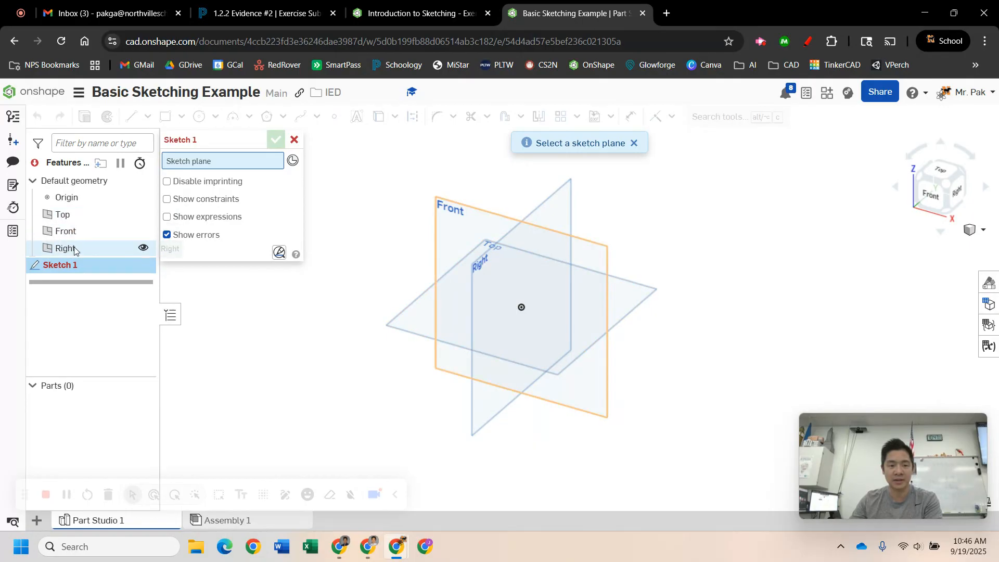
{"action": "left_click", "coordinate": [409, 319]}
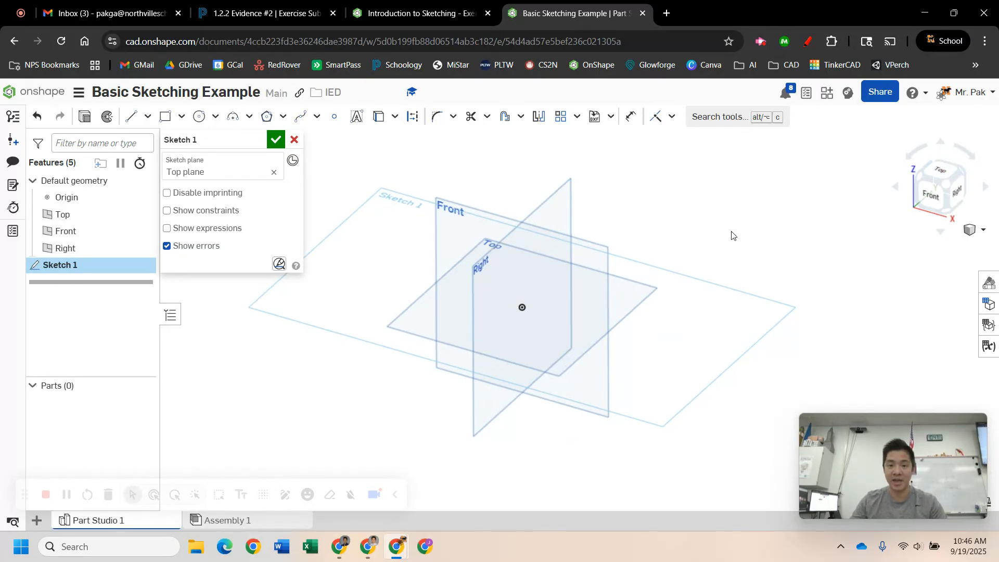
{"action": "key", "text": "n"}
{"action": "scroll", "coordinate": [715, 350], "scroll_direction": "up", "scroll_amount": 3}
{"action": "scroll", "coordinate": [706, 345], "scroll_direction": "down", "scroll_amount": 1}
Advance the Basic Sketching exercise to Step 2, review its target shape, and return to the Basic Sketching Example document
{"action": "left_click", "coordinate": [416, 13]}
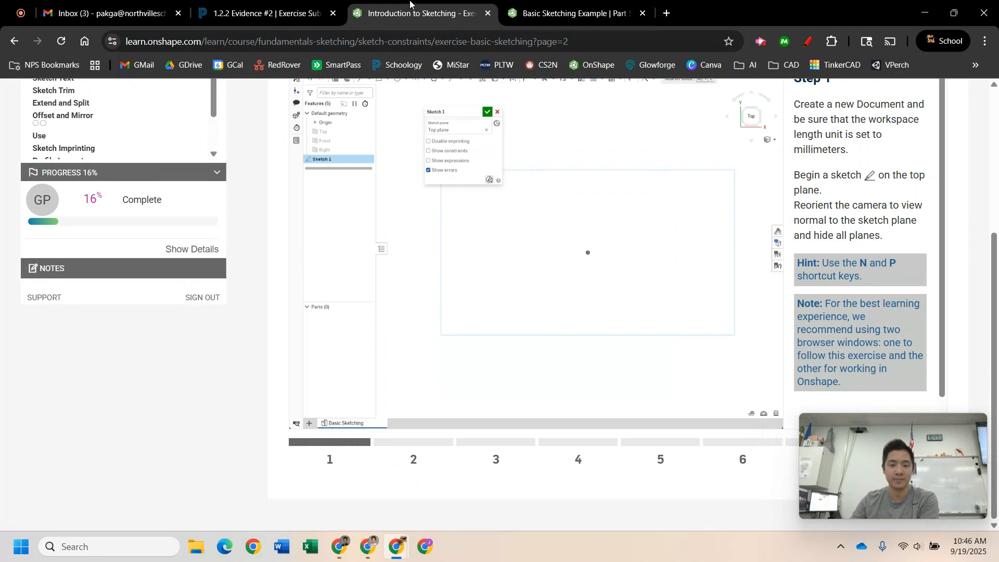
{"action": "scroll", "coordinate": [883, 266], "scroll_direction": "up", "scroll_amount": 1}
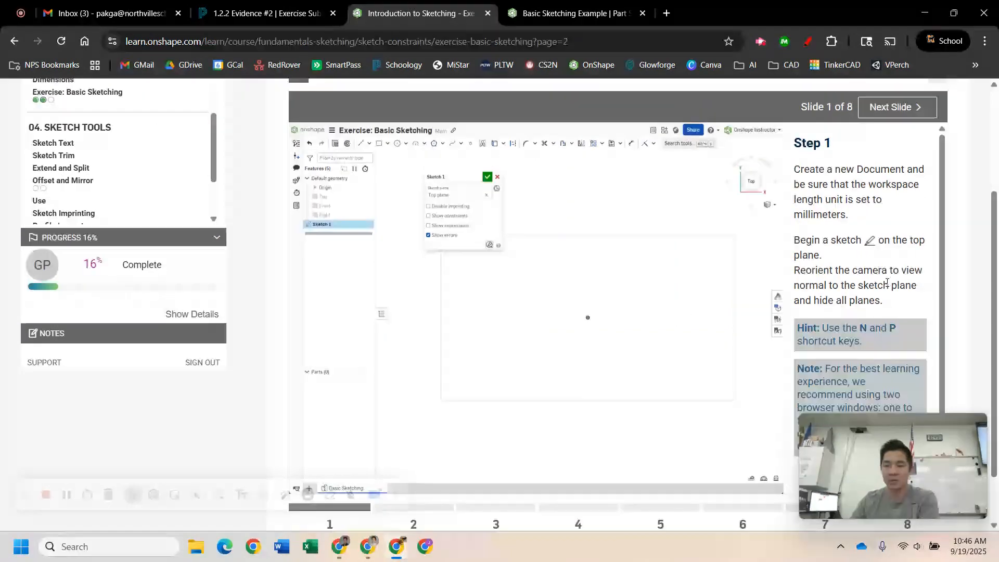
{"action": "left_click", "coordinate": [896, 107]}
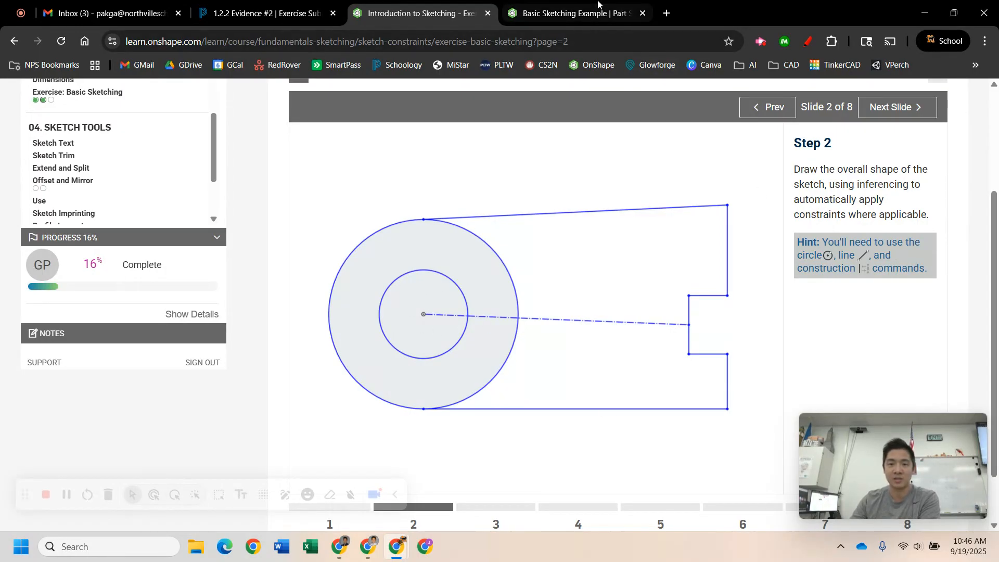
{"action": "left_click", "coordinate": [572, 13]}
Sketch two concentric circles centered on the origin, with the outer one about 78 mm in diameter
{"action": "left_click", "coordinate": [199, 116]}
{"action": "left_click", "coordinate": [553, 313]}
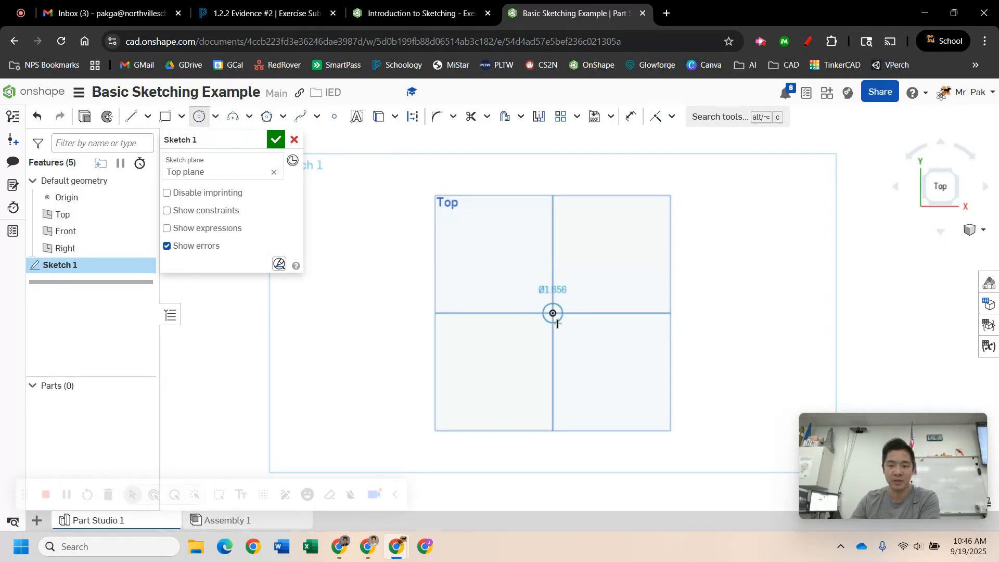
{"action": "left_click", "coordinate": [573, 333]}
{"action": "left_click", "coordinate": [552, 314]}
{"action": "left_click", "coordinate": [577, 369]}
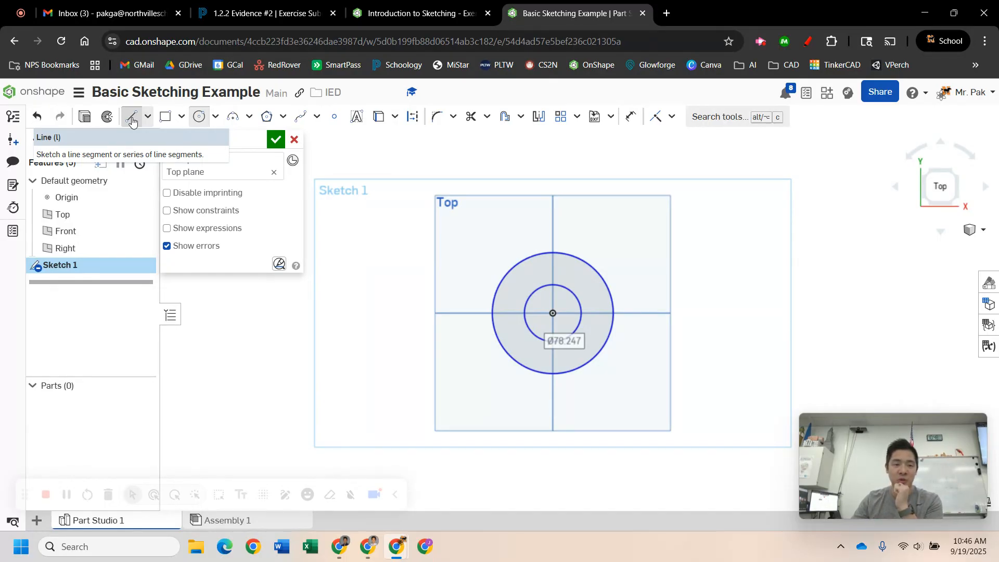
Draw a horizontal line about 115 mm long rightward from the top of the outer circle
{"action": "left_click", "coordinate": [132, 121]}
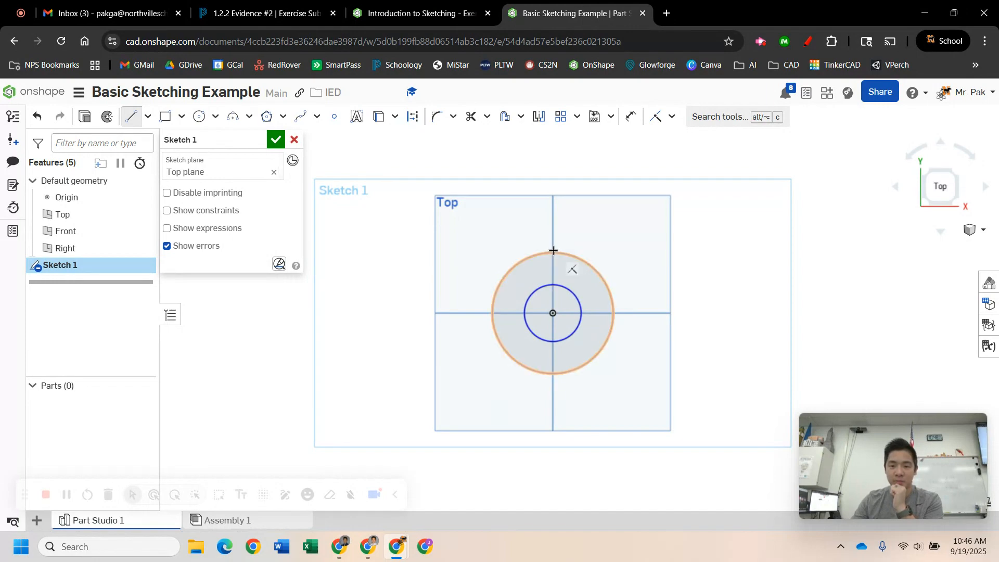
{"action": "scroll", "coordinate": [553, 251], "scroll_direction": "up", "scroll_amount": 4}
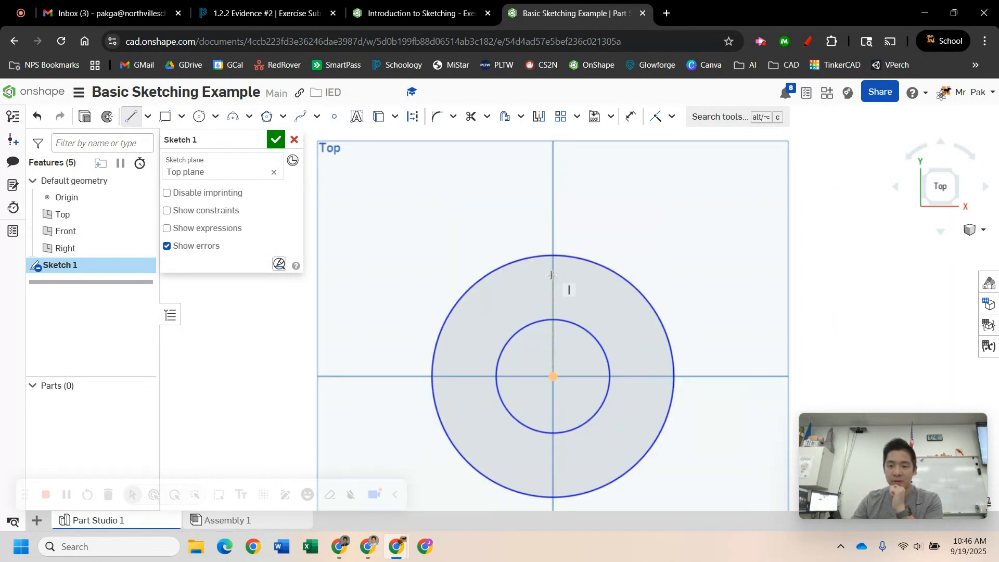
{"action": "middle_click_drag", "start_coordinate": [611, 347], "coordinate": [505, 293]}
{"action": "left_click", "coordinate": [447, 322]}
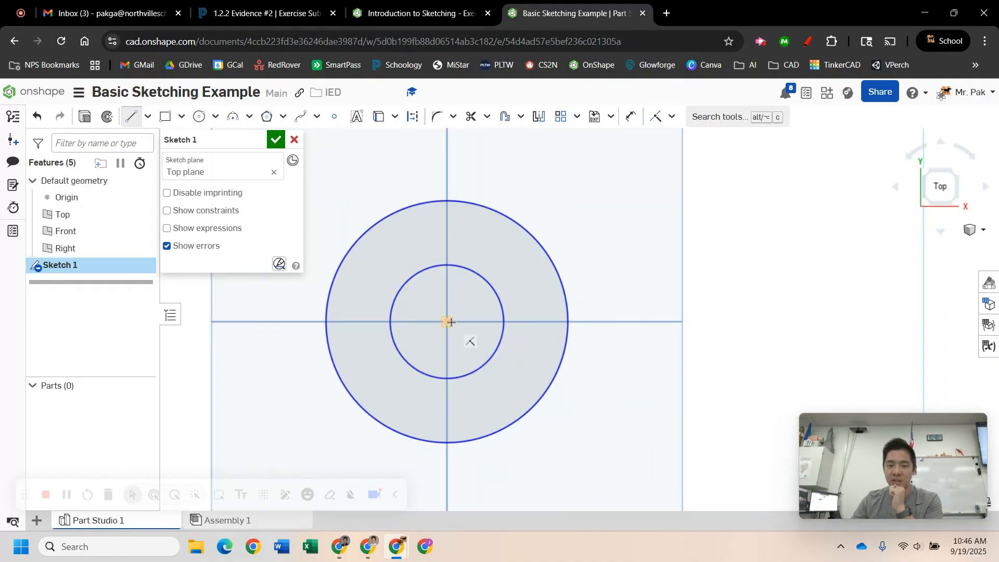
{"action": "left_click", "coordinate": [447, 199]}
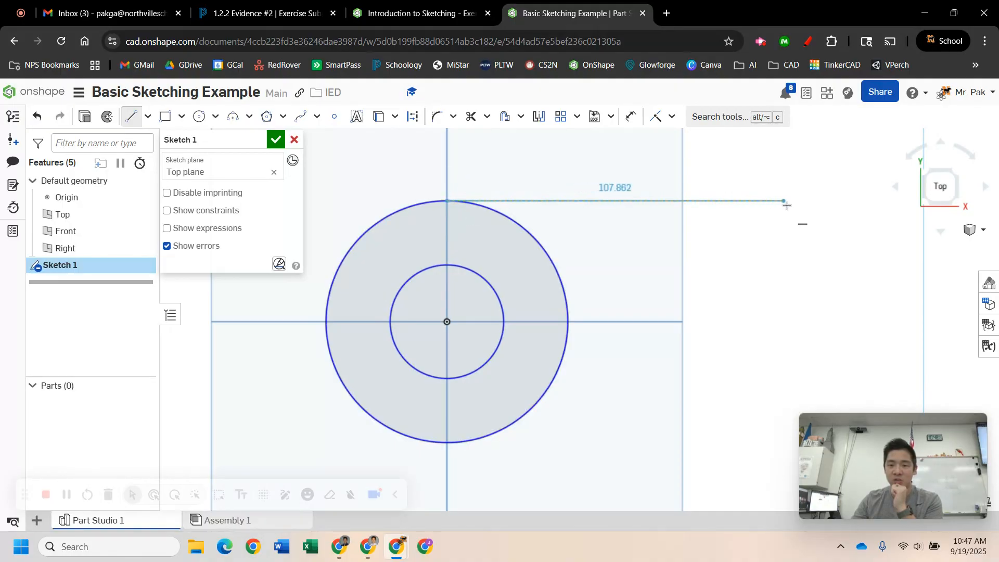
{"action": "middle_click_drag", "start_coordinate": [763, 216], "coordinate": [681, 205]}
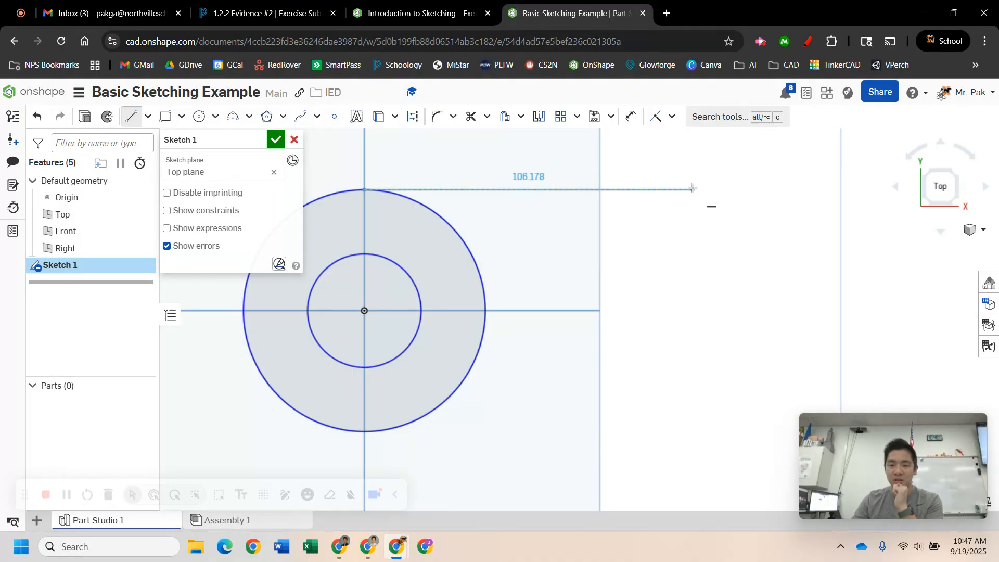
{"action": "left_click", "coordinate": [720, 190]}
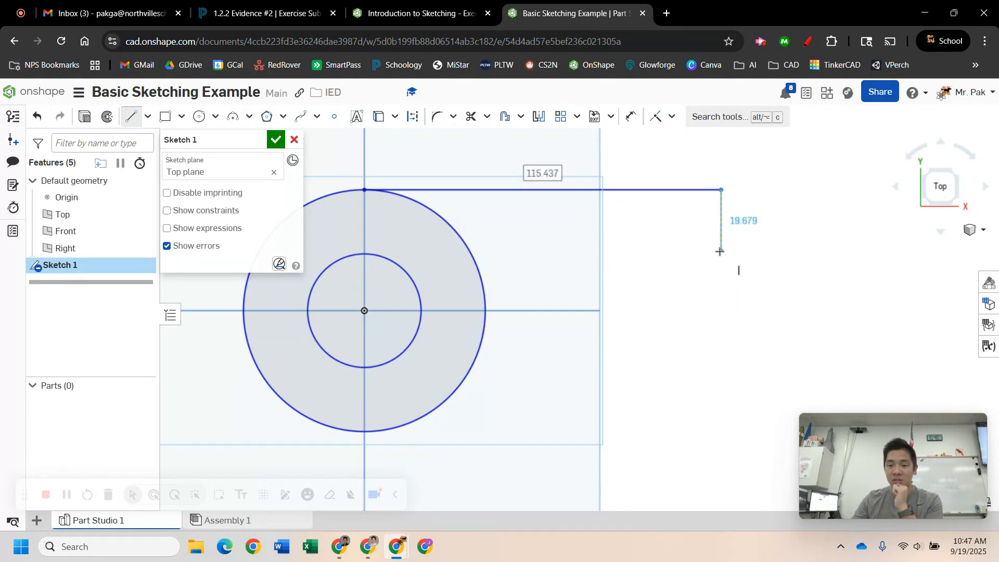
Continue the line chain into a notch: about 20 mm down, 24 mm inward at a slight slant, 27 mm down and 24 mm outward
{"action": "left_click", "coordinate": [721, 252]}
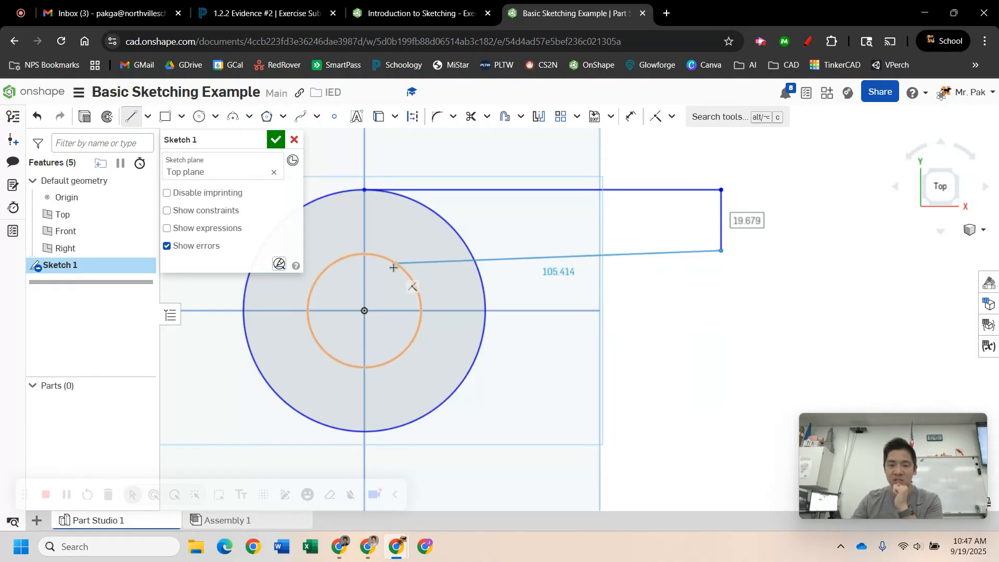
{"action": "left_click", "coordinate": [646, 260]}
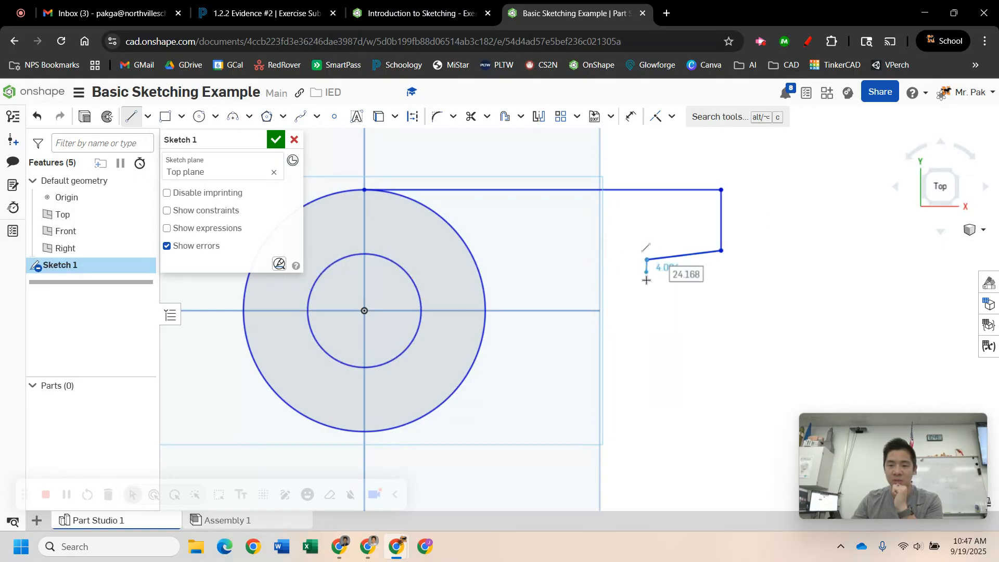
{"action": "left_click", "coordinate": [647, 344]}
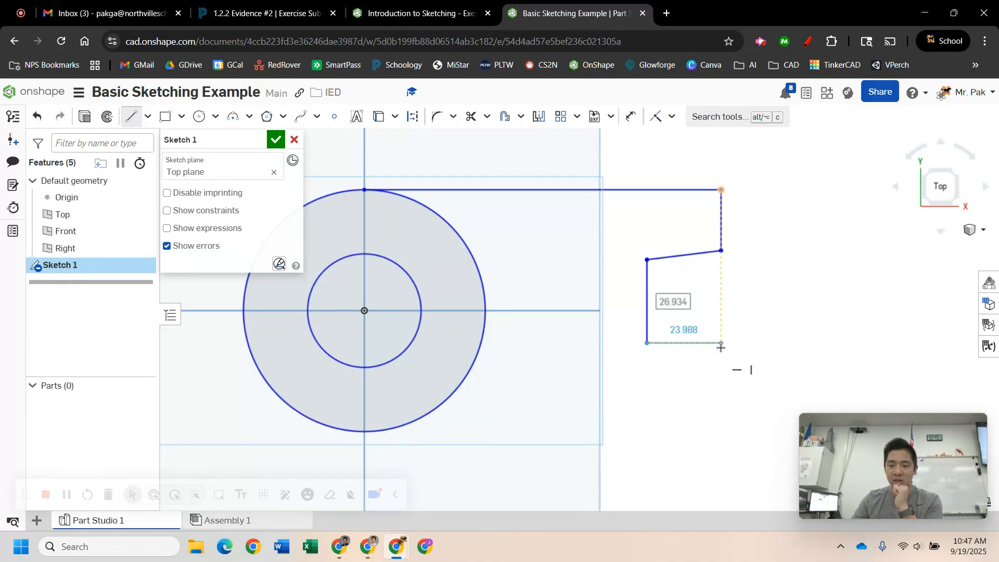
{"action": "left_click", "coordinate": [722, 345]}
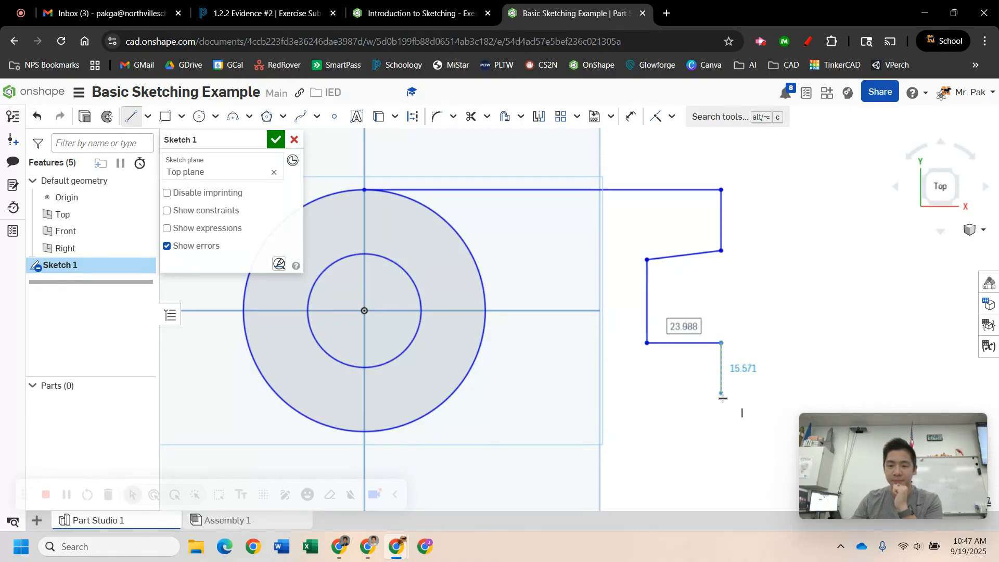
Finish the line chain with a segment about 29 mm down and one about 115 mm back to the outer circle's bottom
{"action": "left_click", "coordinate": [721, 433]}
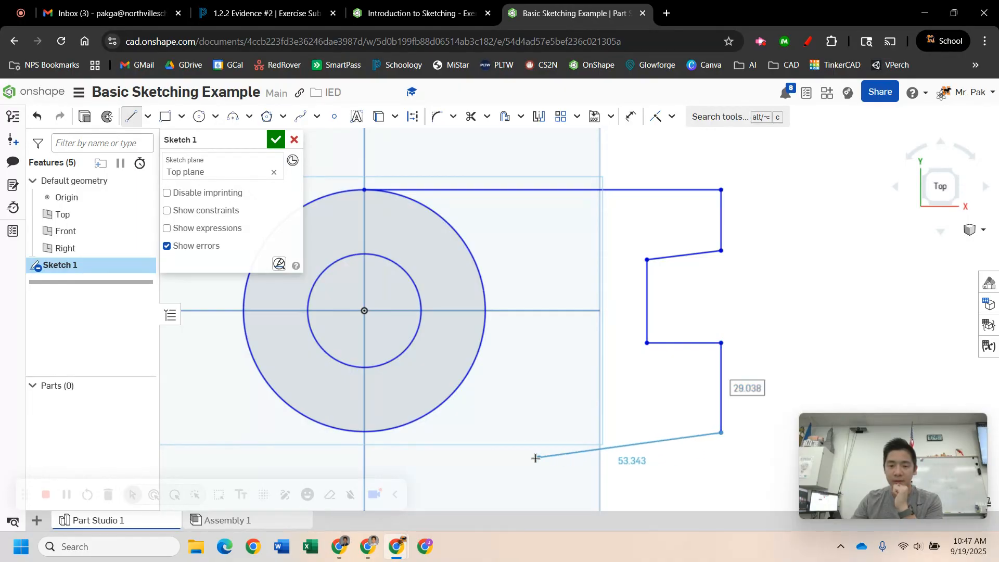
{"action": "left_click", "coordinate": [365, 433]}
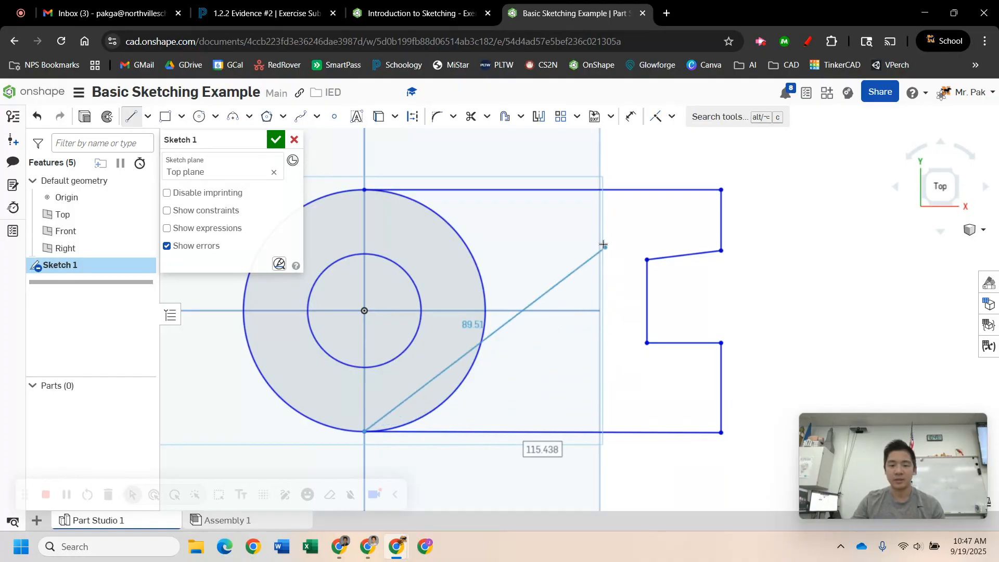
{"action": "middle_click_drag", "start_coordinate": [507, 367], "coordinate": [615, 351]}
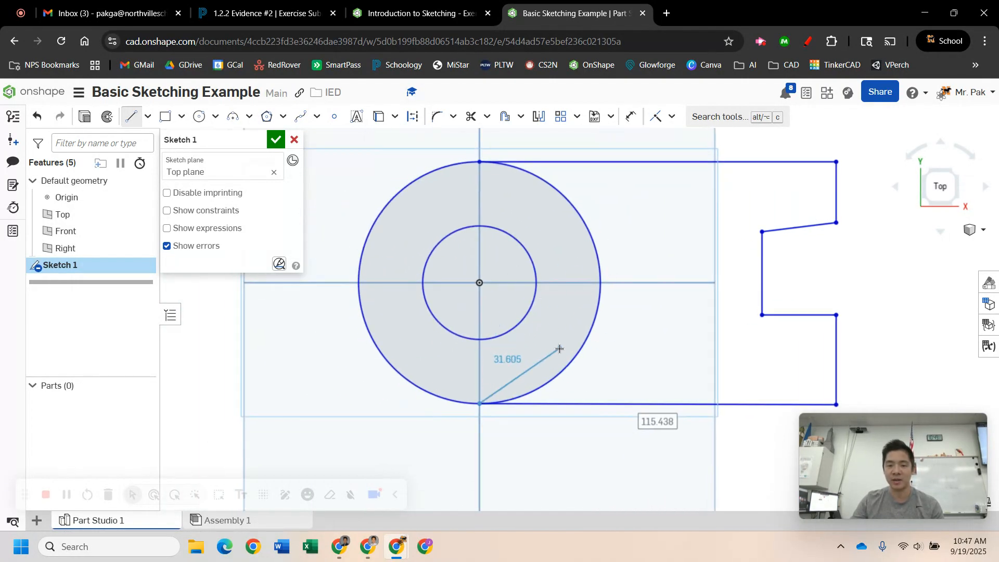
{"action": "key", "text": "Escape"}
Shrink the outer circle to test whether the connected line endpoints follow it
{"action": "scroll", "coordinate": [682, 305], "scroll_direction": "down", "scroll_amount": 3}
{"action": "scroll", "coordinate": [648, 299], "scroll_direction": "up", "scroll_amount": 2}
{"action": "scroll", "coordinate": [650, 302], "scroll_direction": "up", "scroll_amount": 2}
{"action": "scroll", "coordinate": [683, 306], "scroll_direction": "down", "scroll_amount": 4}
{"action": "middle_click_drag", "start_coordinate": [683, 306], "coordinate": [594, 340]}
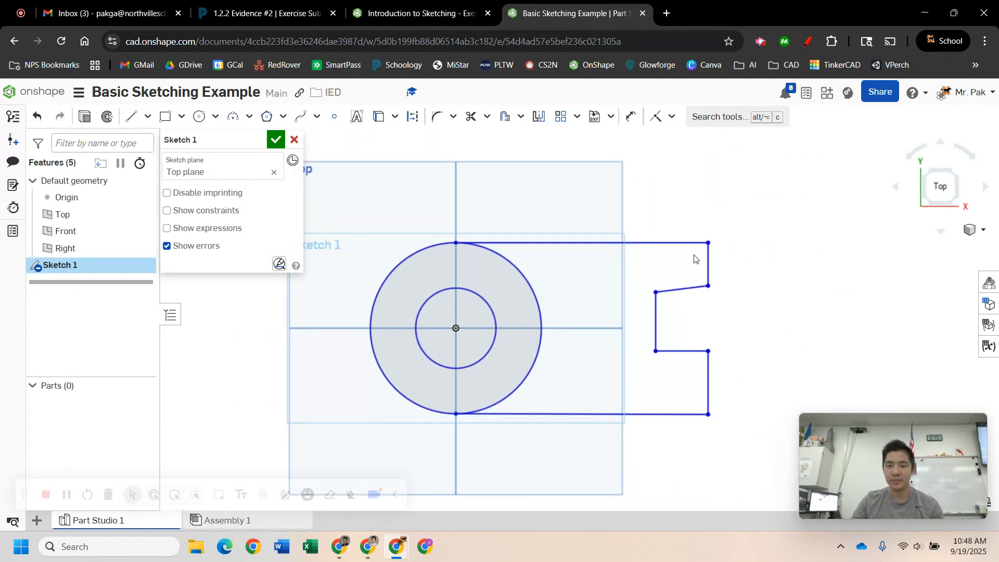
{"action": "scroll", "coordinate": [458, 245], "scroll_direction": "up", "scroll_amount": 5}
{"action": "left_click_drag", "start_coordinate": [520, 235], "coordinate": [523, 277]}
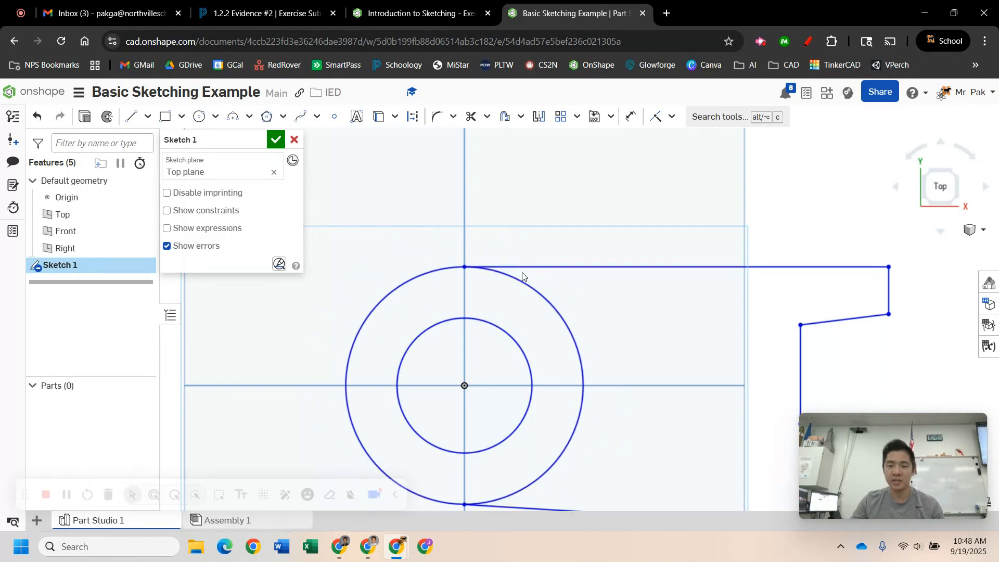
{"action": "scroll", "coordinate": [629, 328], "scroll_direction": "down", "scroll_amount": 3}
{"action": "middle_click_drag", "start_coordinate": [708, 415], "coordinate": [626, 354]}
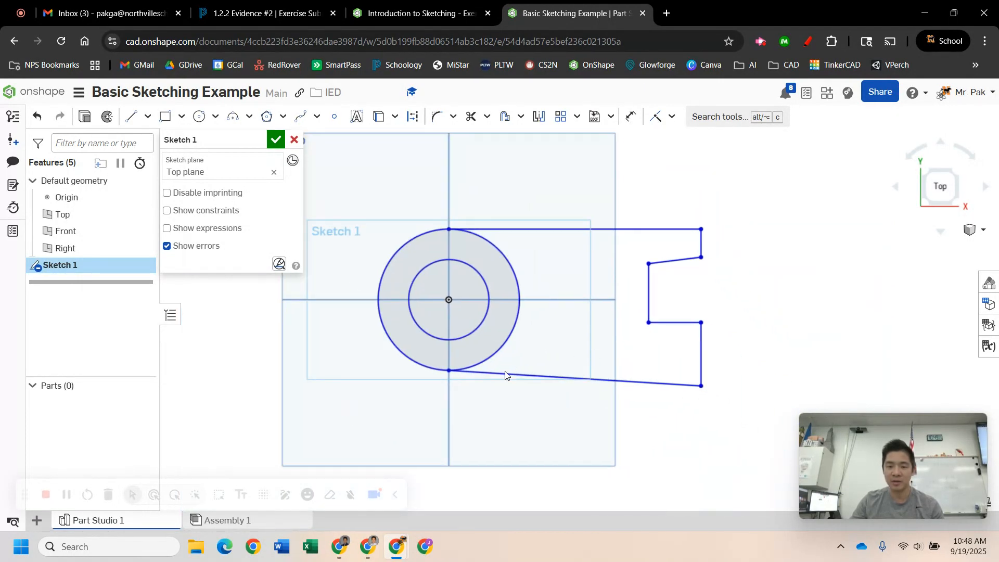
Move the lower line's circle-side endpoint below the outer circle and constrain it coincident with that circle
{"action": "mouse_move", "coordinate": [448, 372]}
{"action": "left_mouse_down"}
{"action": "mouse_move", "coordinate": [448, 417]}
{"action": "mouse_move", "coordinate": [448, 399]}
{"action": "left_mouse_up"}
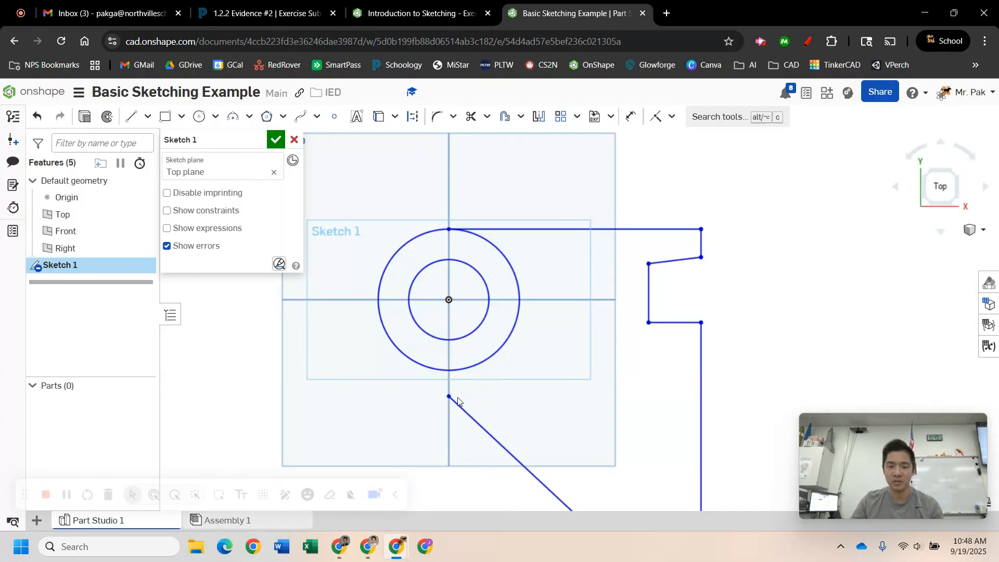
{"action": "scroll", "coordinate": [504, 417], "scroll_direction": "up", "scroll_amount": 2}
{"action": "scroll", "coordinate": [540, 419], "scroll_direction": "down", "scroll_amount": 3}
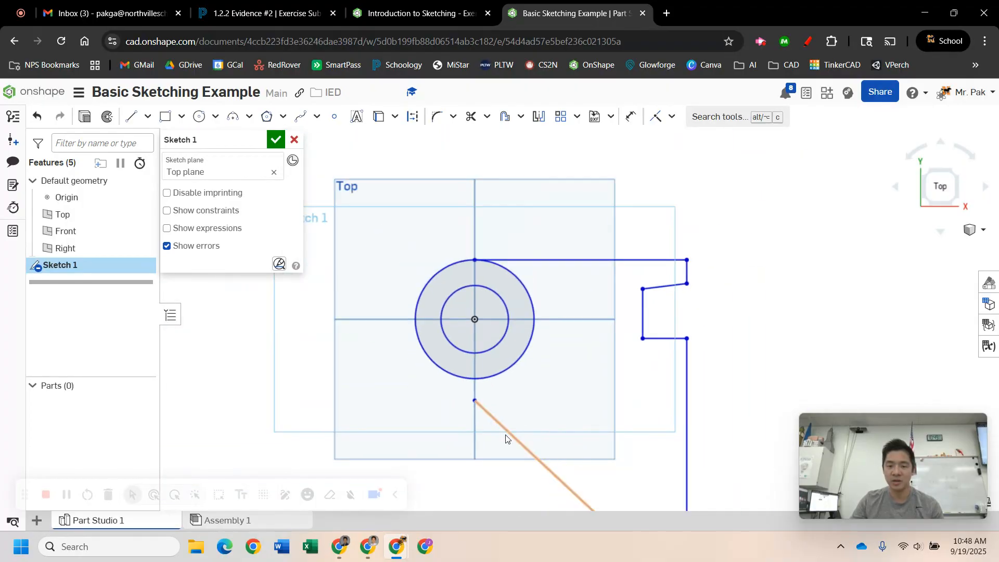
{"action": "left_click", "coordinate": [657, 119]}
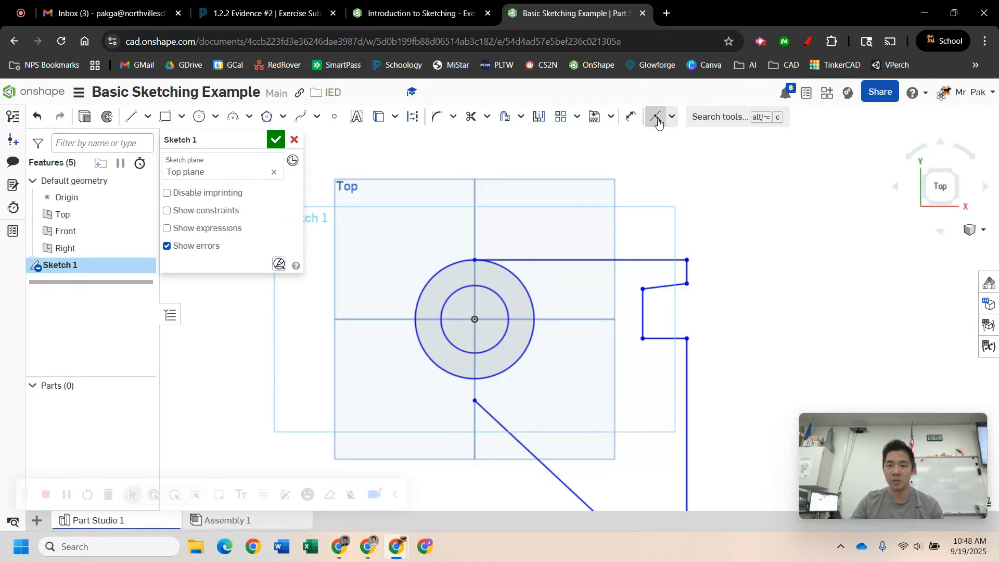
{"action": "left_click", "coordinate": [475, 401]}
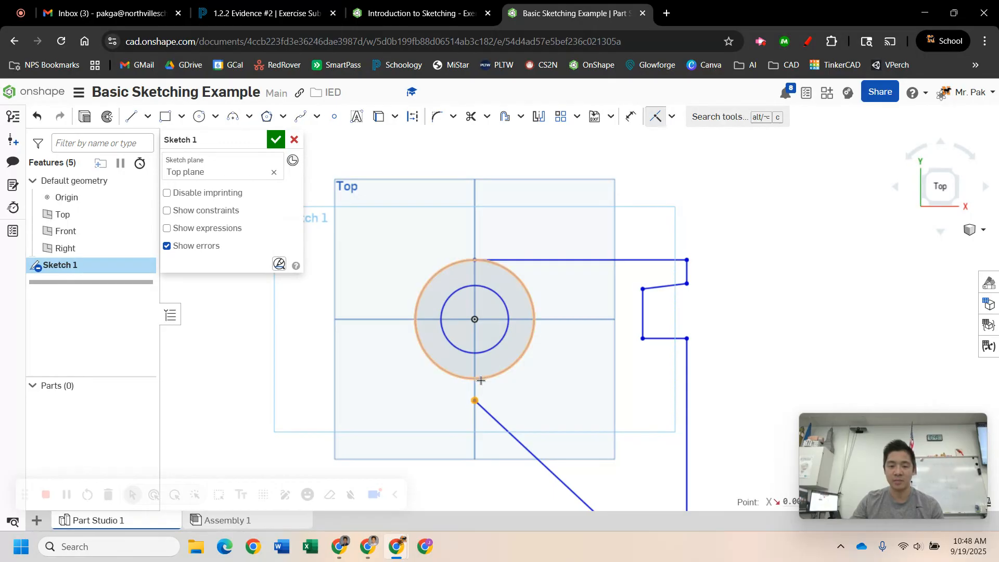
{"action": "left_click", "coordinate": [481, 379]}
{"action": "scroll", "coordinate": [522, 369], "scroll_direction": "down", "scroll_amount": 5}
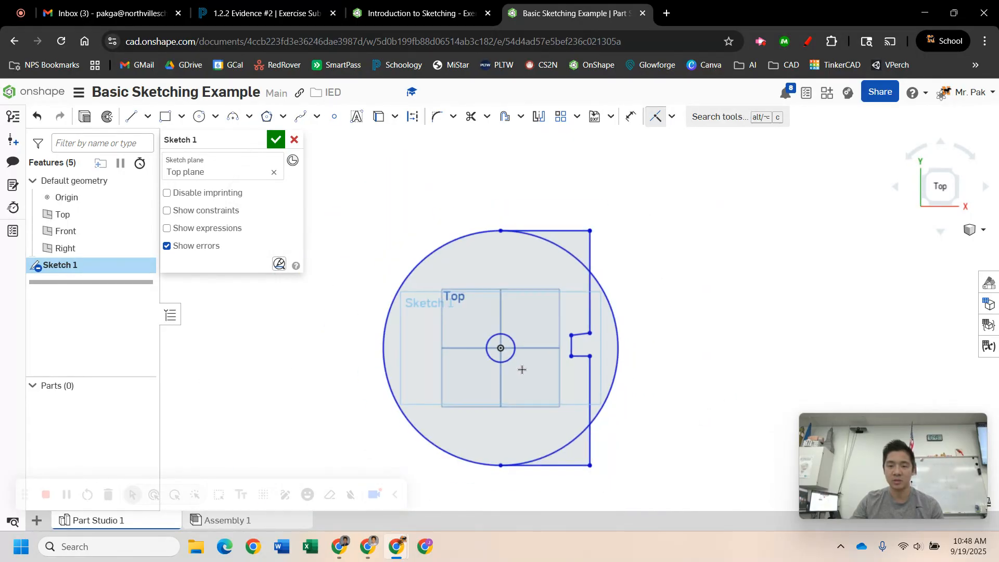
{"action": "key", "text": "Escape"}
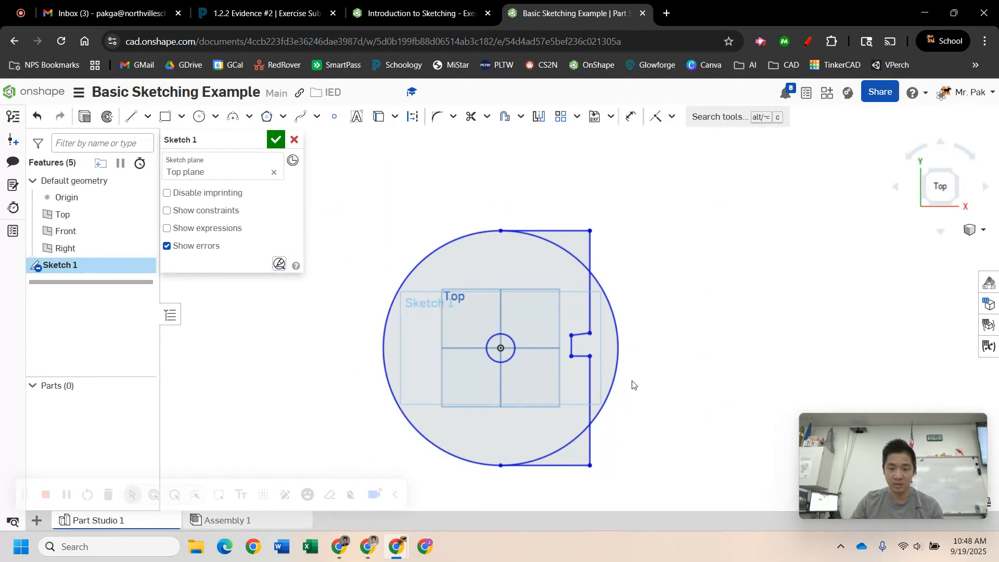
Resize the outer circle down to a little larger than the inner circle, and compare the sketch with Step 2 of the exercise
{"action": "left_click_drag", "start_coordinate": [609, 400], "coordinate": [523, 356]}
{"action": "scroll", "coordinate": [533, 361], "scroll_direction": "up", "scroll_amount": 5}
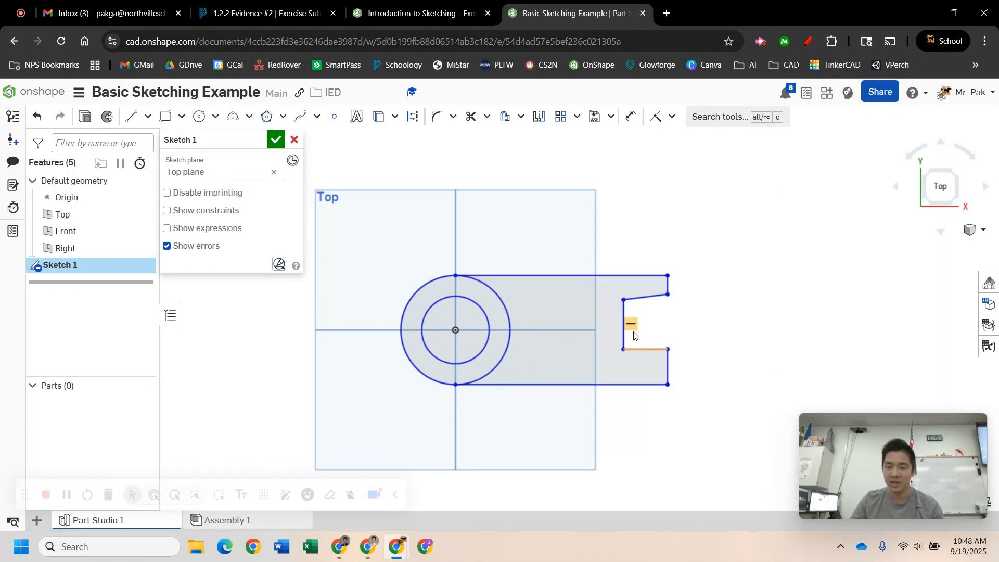
{"action": "middle_click_drag", "start_coordinate": [691, 312], "coordinate": [659, 293]}
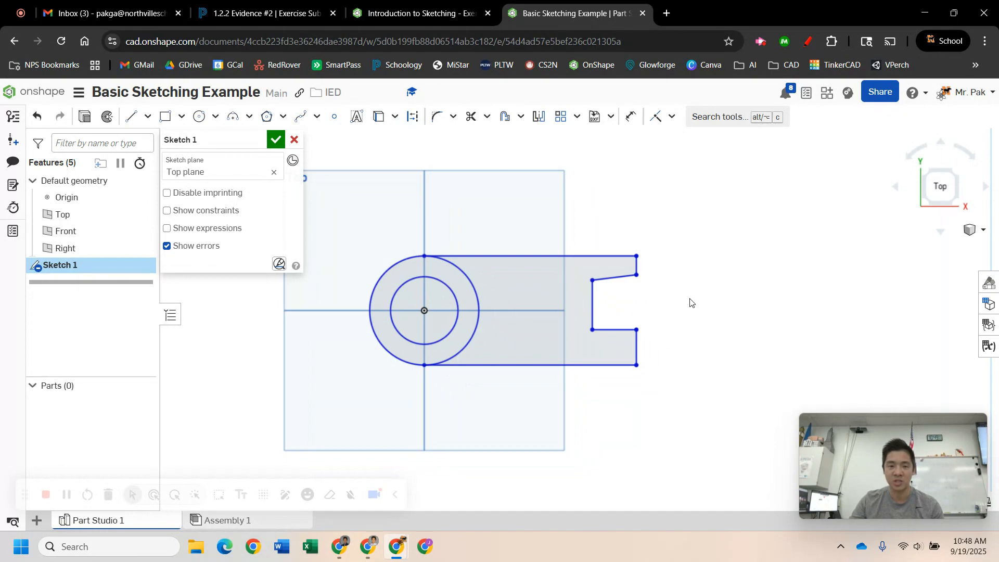
{"action": "left_click", "coordinate": [411, 13]}
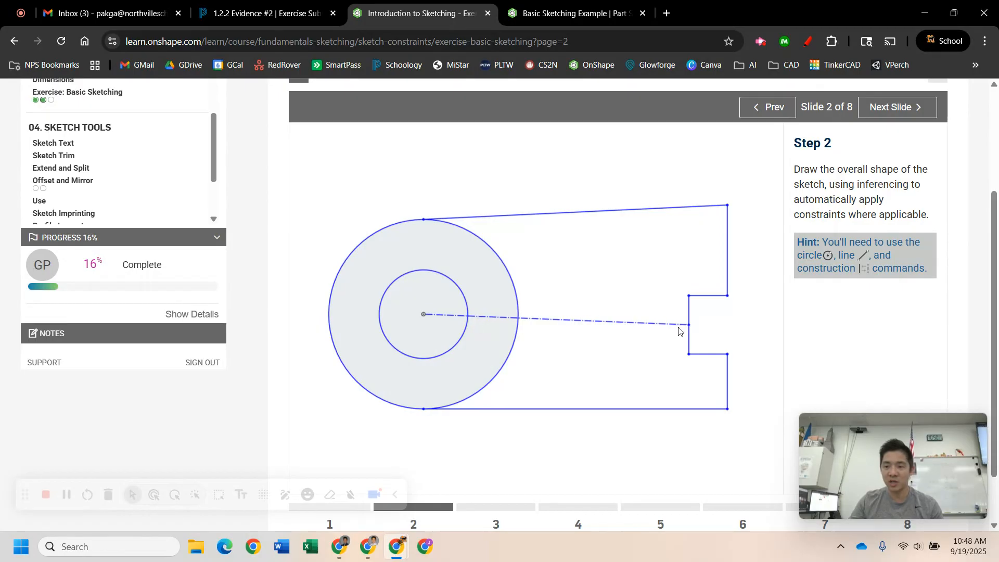
Draw a construction line about 91.5 mm long from the circles' center to the midpoint of the notch's inner vertical line
{"action": "left_click", "coordinate": [572, 13]}
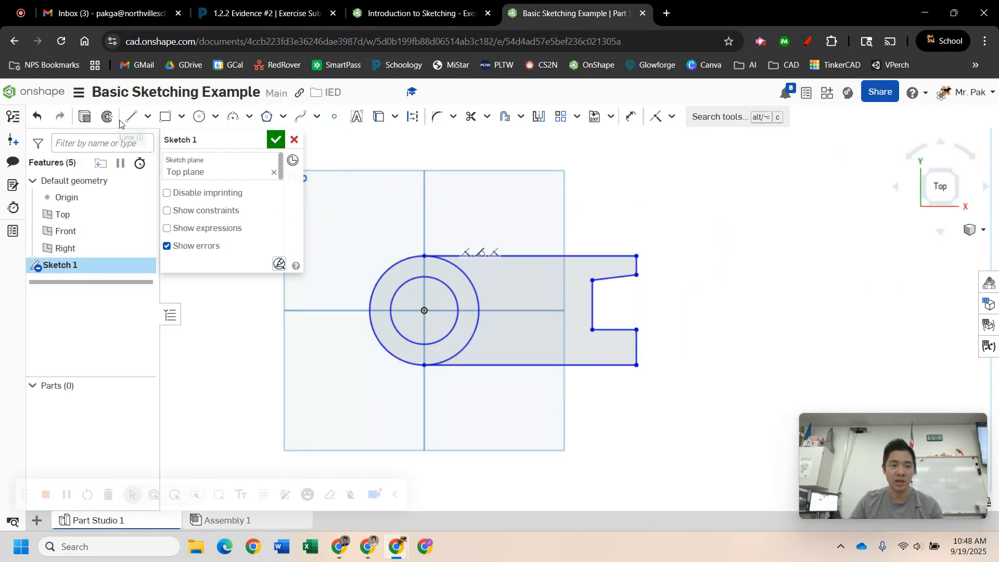
{"action": "left_click", "coordinate": [412, 119]}
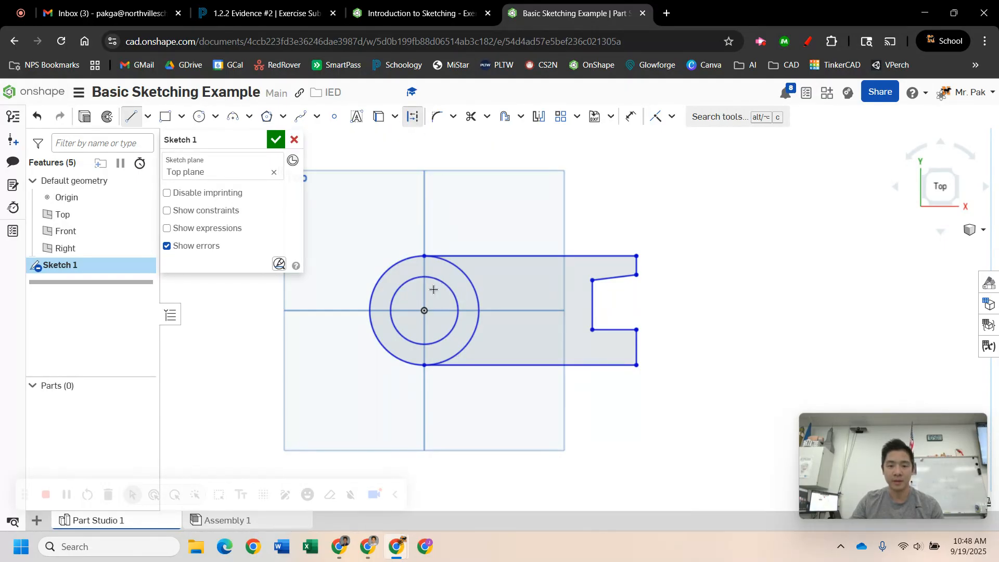
{"action": "left_click", "coordinate": [425, 311]}
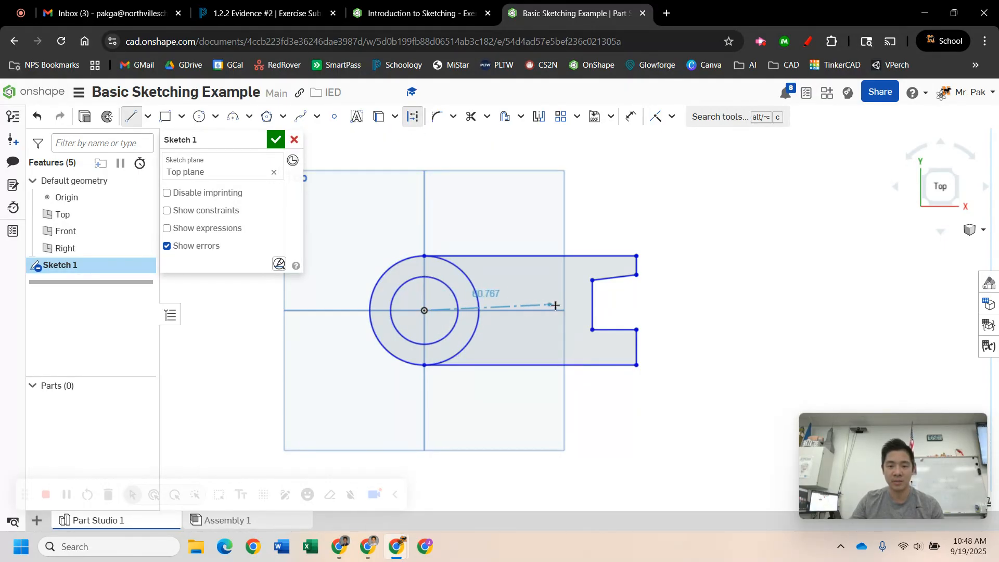
{"action": "scroll", "coordinate": [582, 309], "scroll_direction": "up", "scroll_amount": 5}
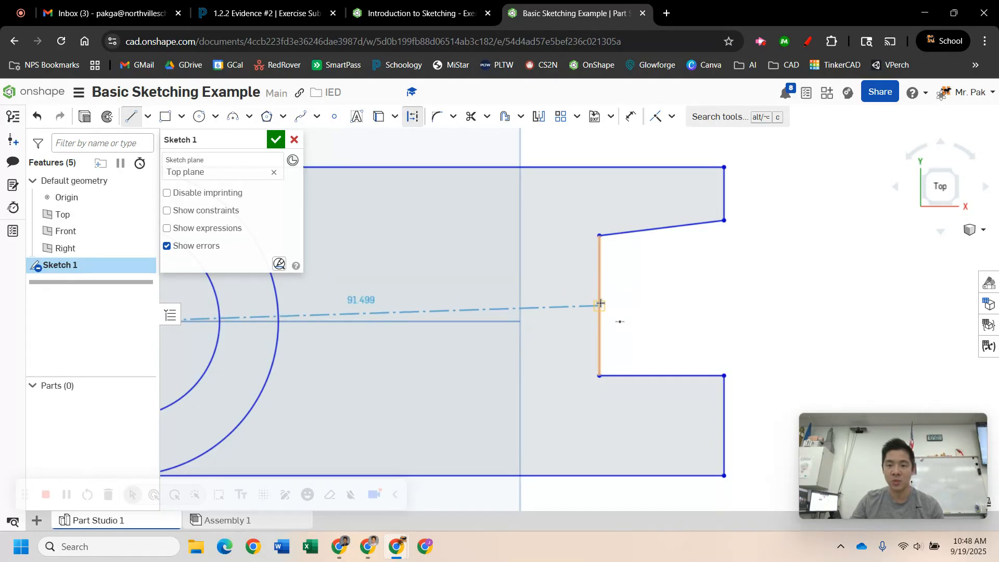
{"action": "left_click", "coordinate": [600, 305]}
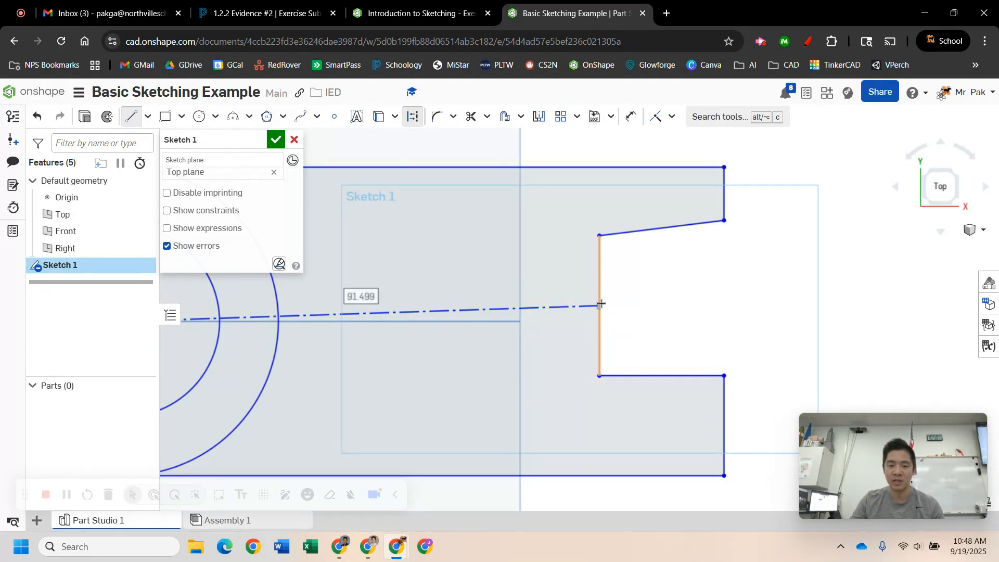
{"action": "key", "text": "Escape"}
{"action": "scroll", "coordinate": [701, 284], "scroll_direction": "down", "scroll_amount": 3}
Read Step 3 of the exercise for the constraints the sketch needs, and return to the Onshape document
{"action": "key", "text": "ctrl+shift+Tab"}
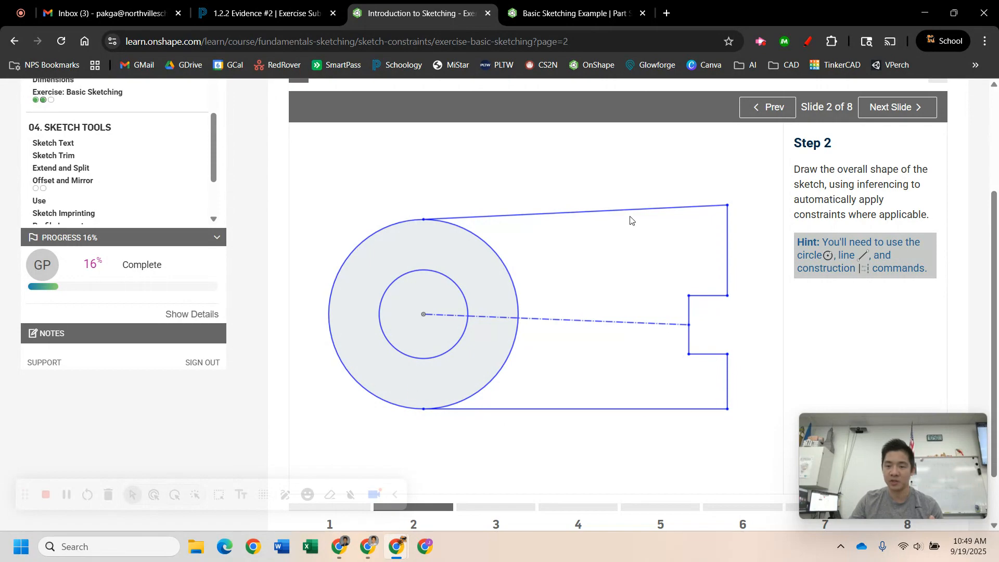
{"action": "left_click", "coordinate": [900, 108]}
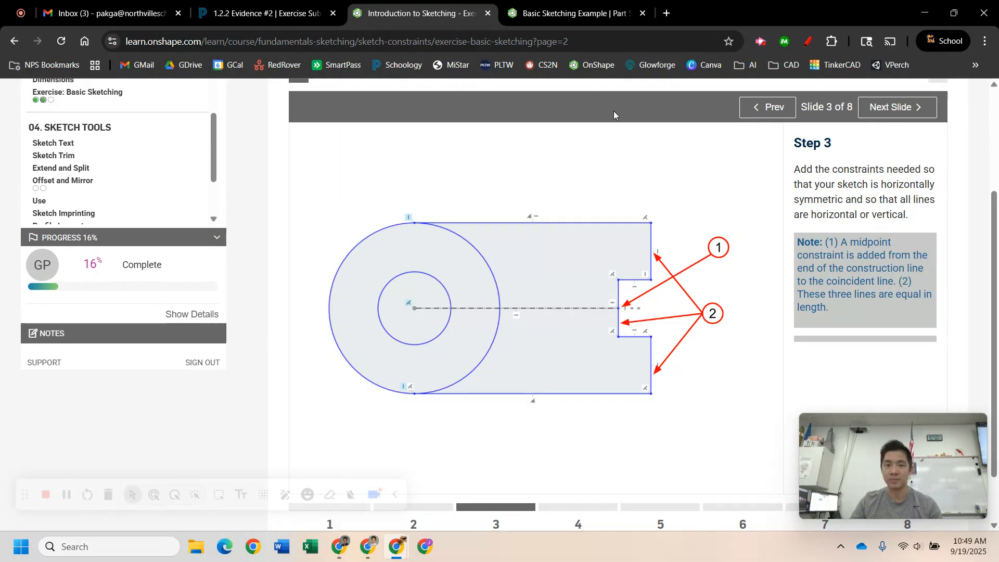
{"action": "left_click", "coordinate": [590, 16]}
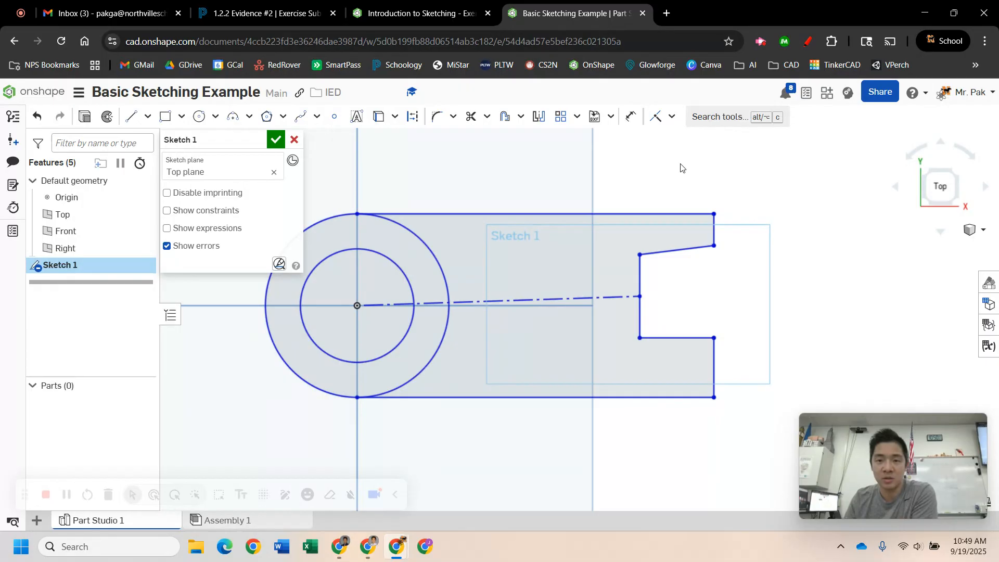
Apply Horizontal constraints to the construction line and the slanted upper edge of the notch
{"action": "left_click", "coordinate": [673, 121]}
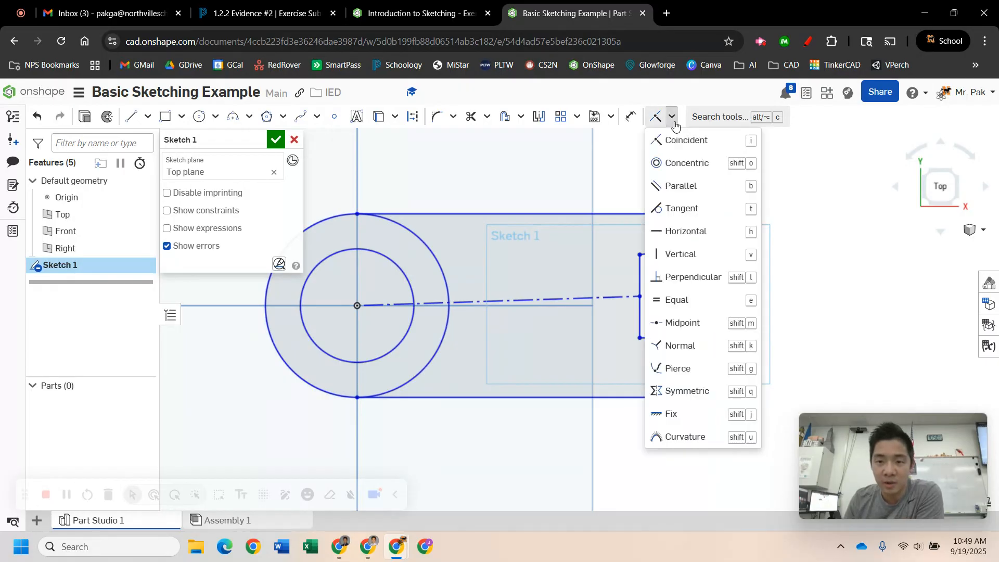
{"action": "left_click", "coordinate": [696, 232]}
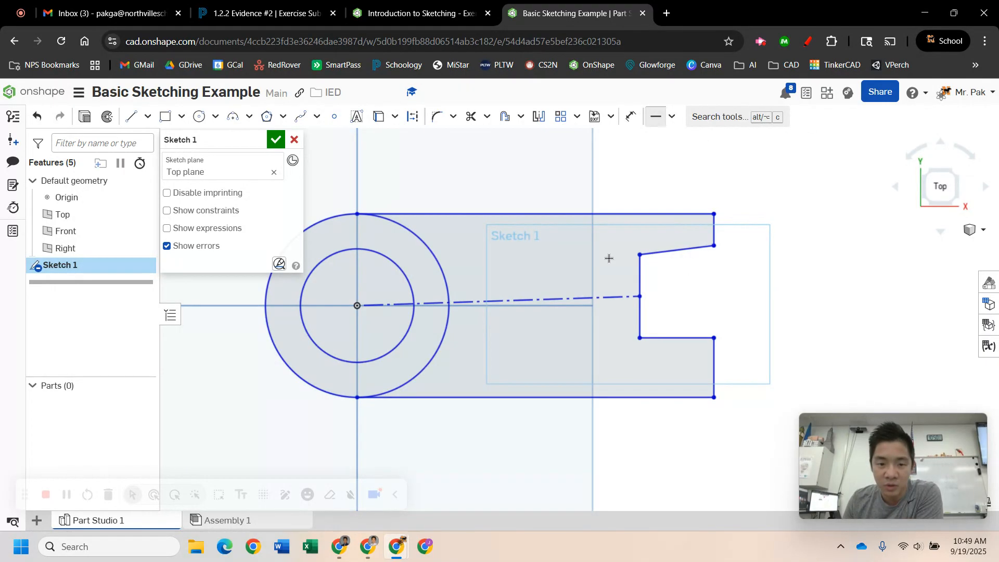
{"action": "left_click", "coordinate": [535, 298]}
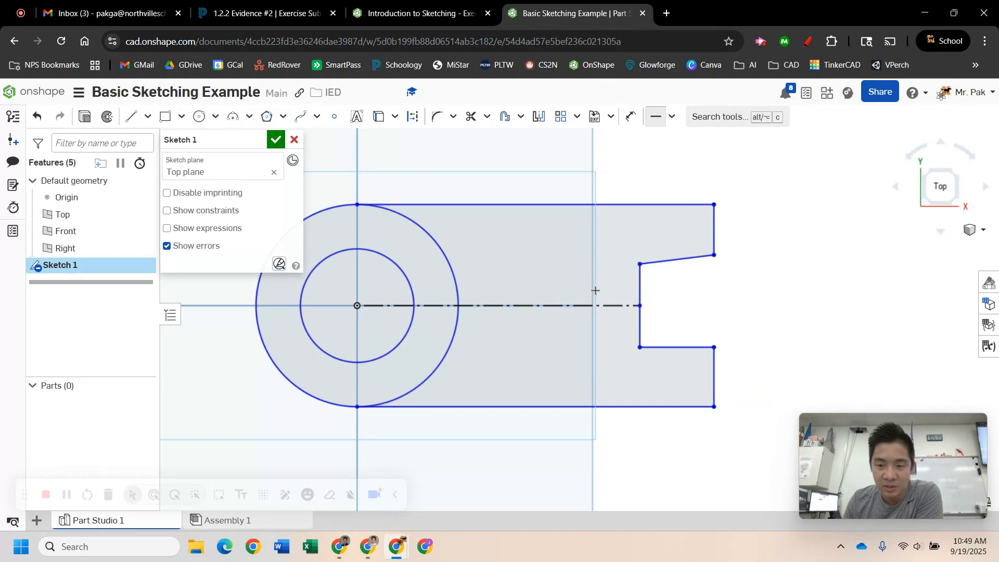
{"action": "left_click", "coordinate": [692, 258]}
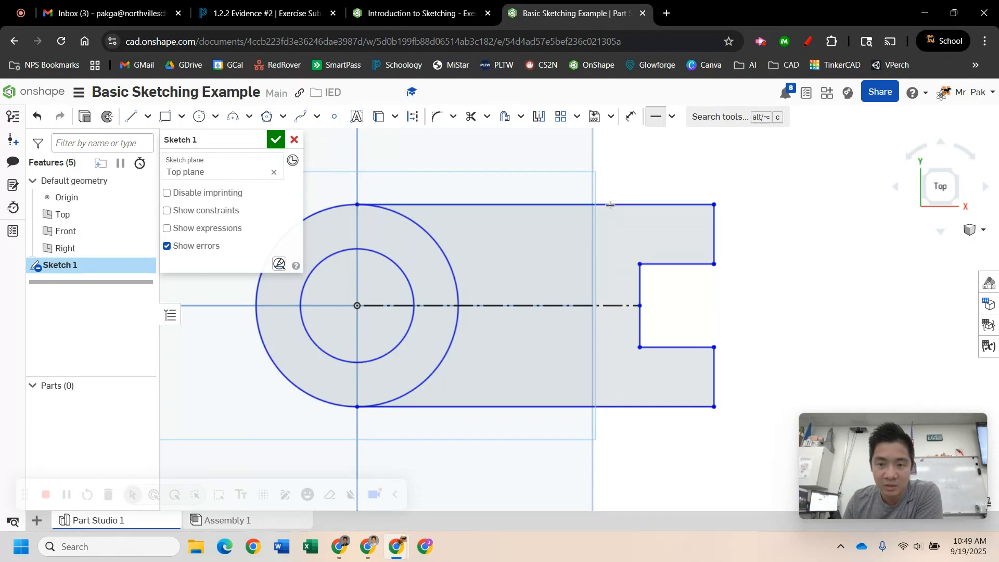
Constrain the long upper and lower lines symmetric about the construction line
{"action": "left_click", "coordinate": [673, 117]}
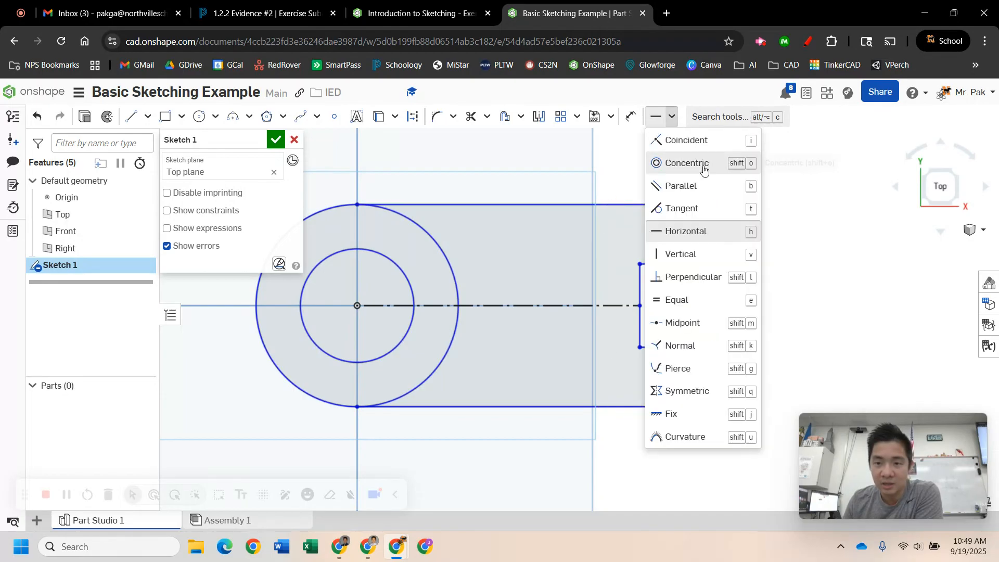
{"action": "left_click", "coordinate": [697, 253]}
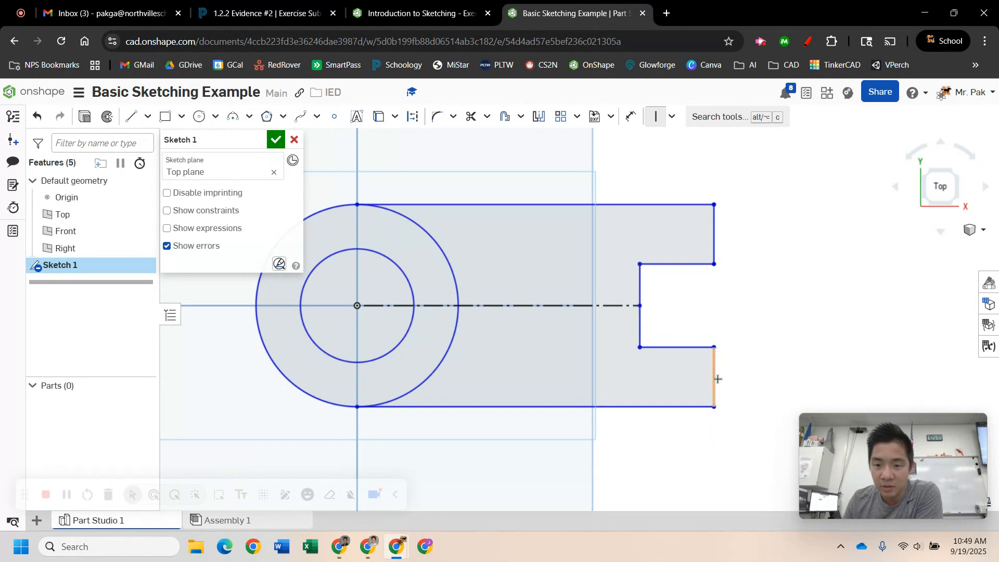
{"action": "left_click", "coordinate": [672, 116]}
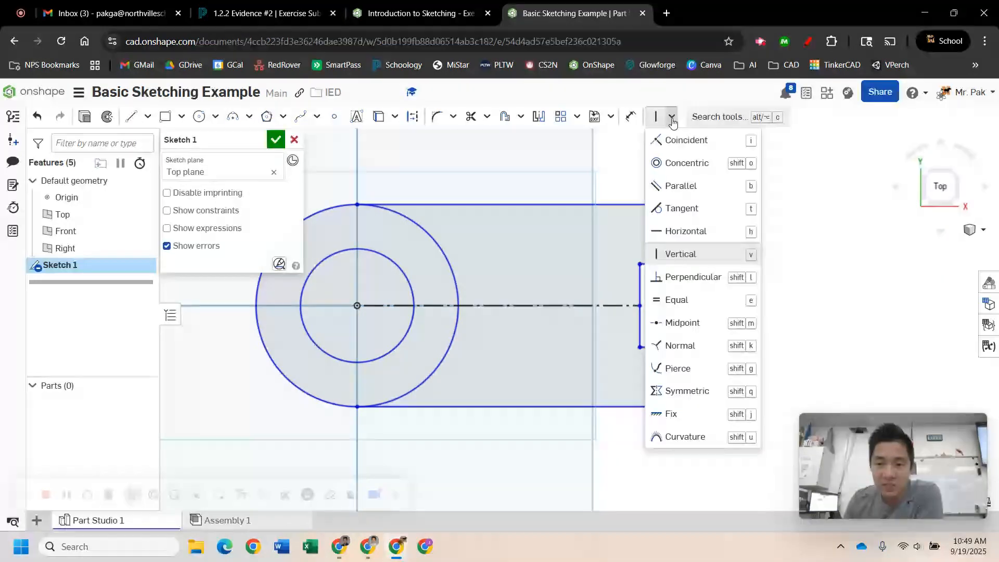
{"action": "left_click", "coordinate": [697, 396]}
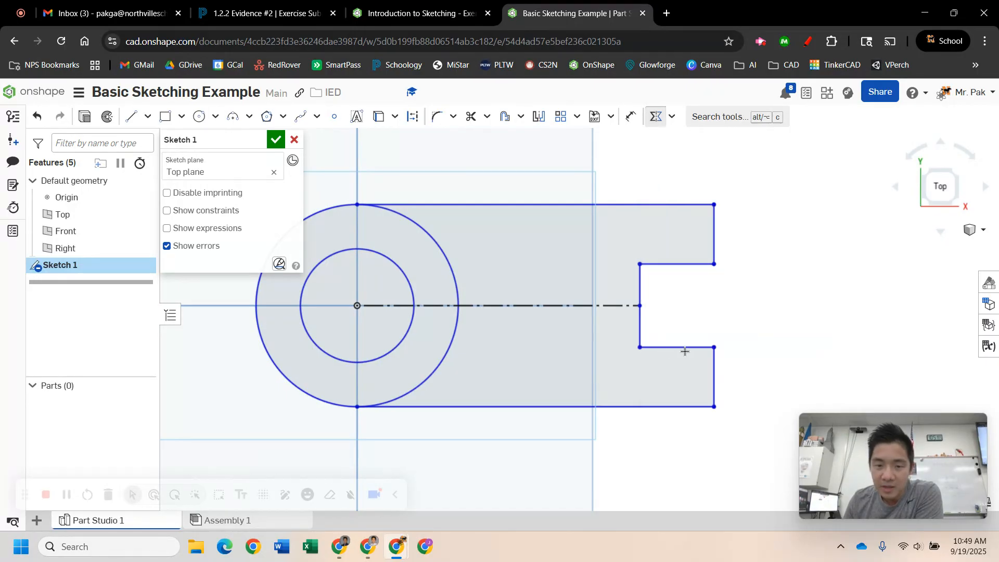
{"action": "left_click", "coordinate": [539, 308]}
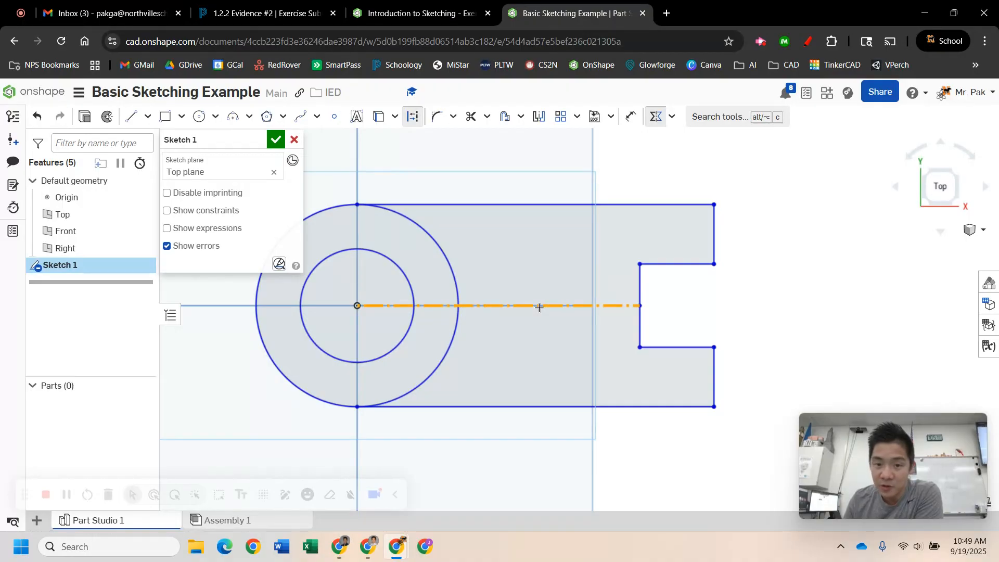
{"action": "left_click", "coordinate": [571, 205]}
{"action": "left_click", "coordinate": [570, 407]}
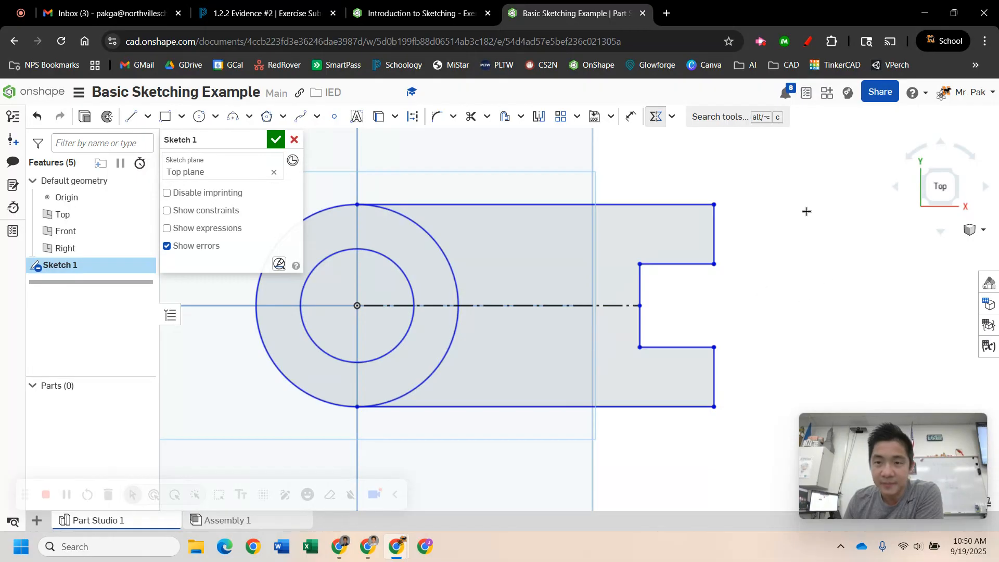
Make the notch's inner vertical line and the two outer vertical end lines equal in length
{"action": "left_click", "coordinate": [672, 117]}
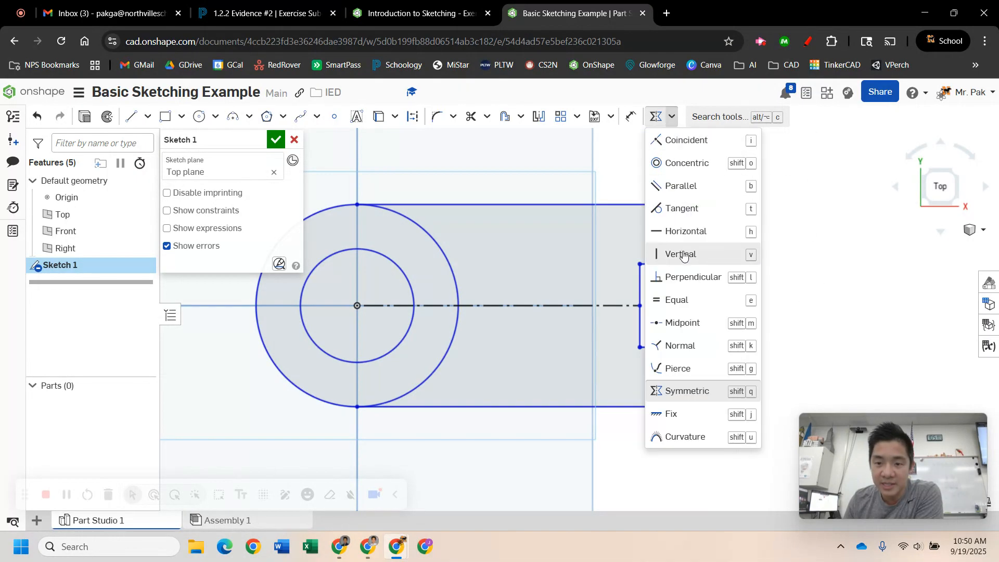
{"action": "left_click", "coordinate": [681, 301]}
{"action": "left_click", "coordinate": [714, 229]}
{"action": "left_click", "coordinate": [641, 287]}
{"action": "left_click", "coordinate": [642, 286]}
{"action": "left_click", "coordinate": [713, 369]}
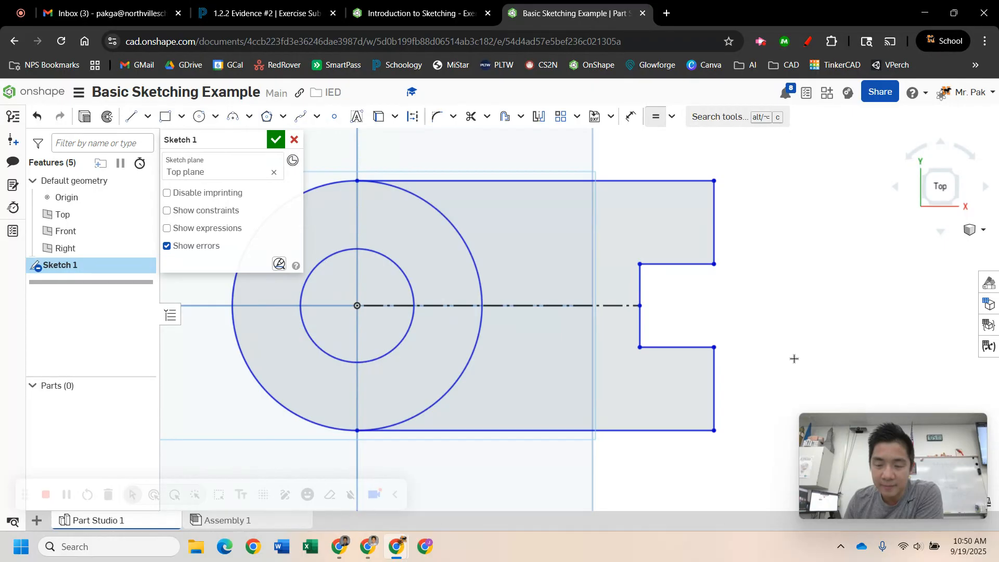
Check the Step 3 constraints in the exercise, and make the long upper and lower lines tangent to the outer circle
{"action": "left_click", "coordinate": [425, 4]}
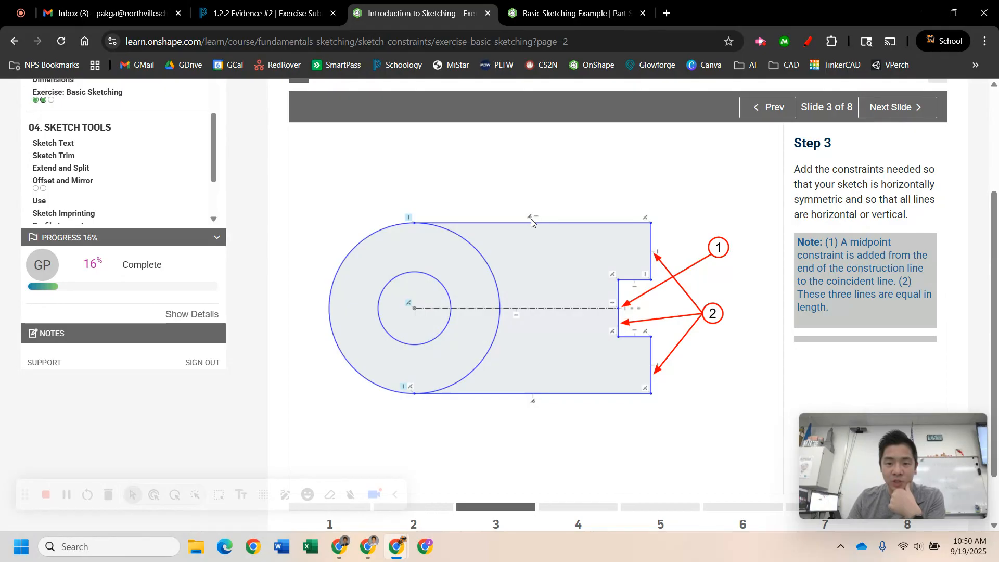
{"action": "left_click", "coordinate": [520, 17]}
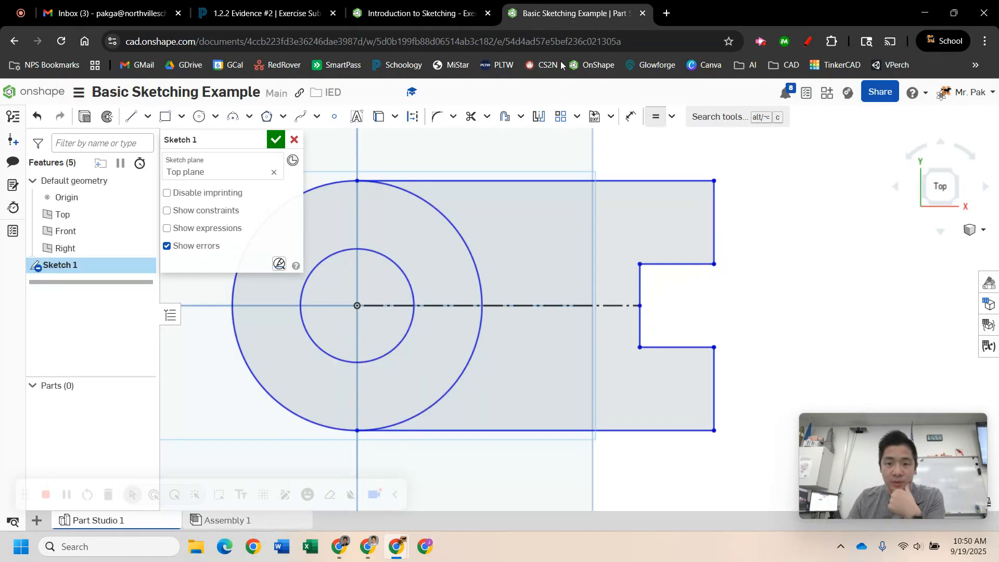
{"action": "left_click", "coordinate": [671, 116]}
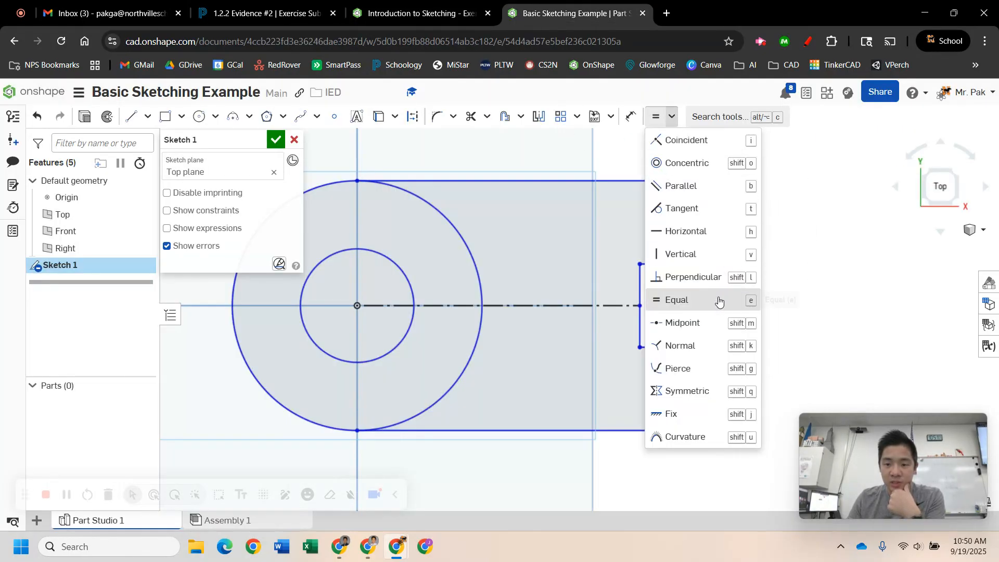
{"action": "left_click", "coordinate": [688, 209]}
{"action": "left_click", "coordinate": [451, 181]}
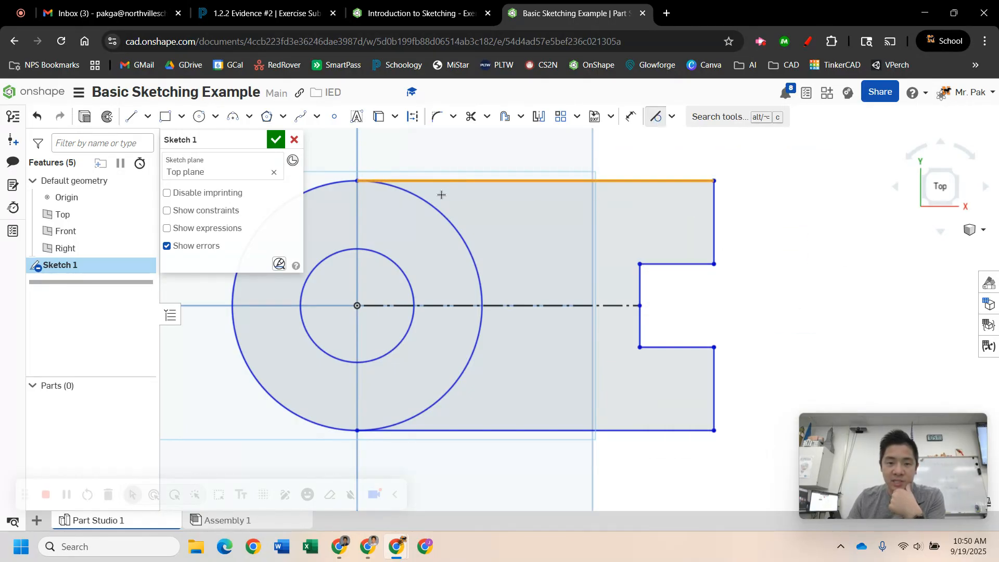
{"action": "left_click", "coordinate": [431, 203]}
{"action": "left_click", "coordinate": [533, 430]}
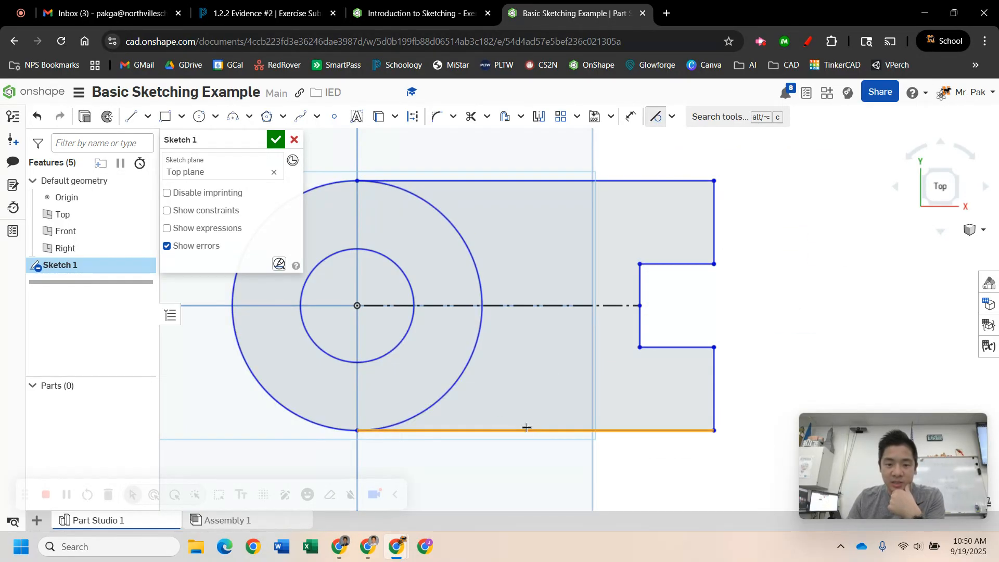
{"action": "left_click", "coordinate": [442, 403]}
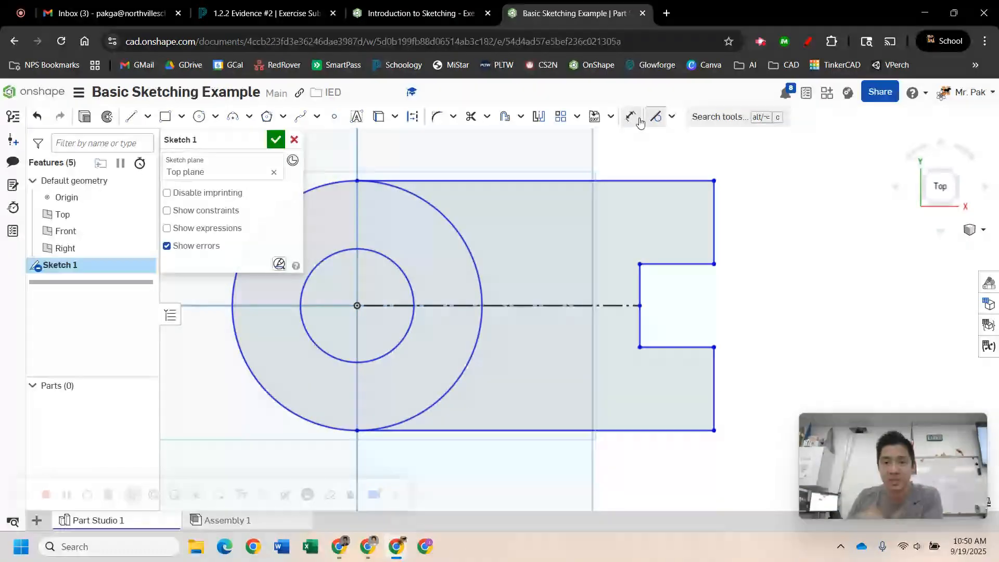
Read Step 4 of the exercise for the first dimension, and return to the Onshape document
{"action": "left_click", "coordinate": [414, 13]}
{"action": "left_click", "coordinate": [899, 109]}
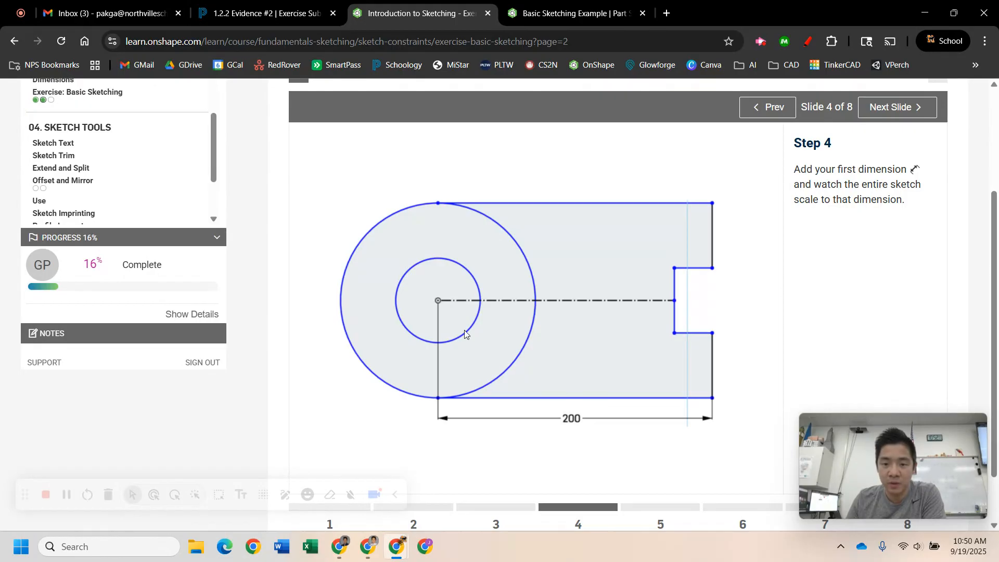
{"action": "left_click", "coordinate": [568, 14]}
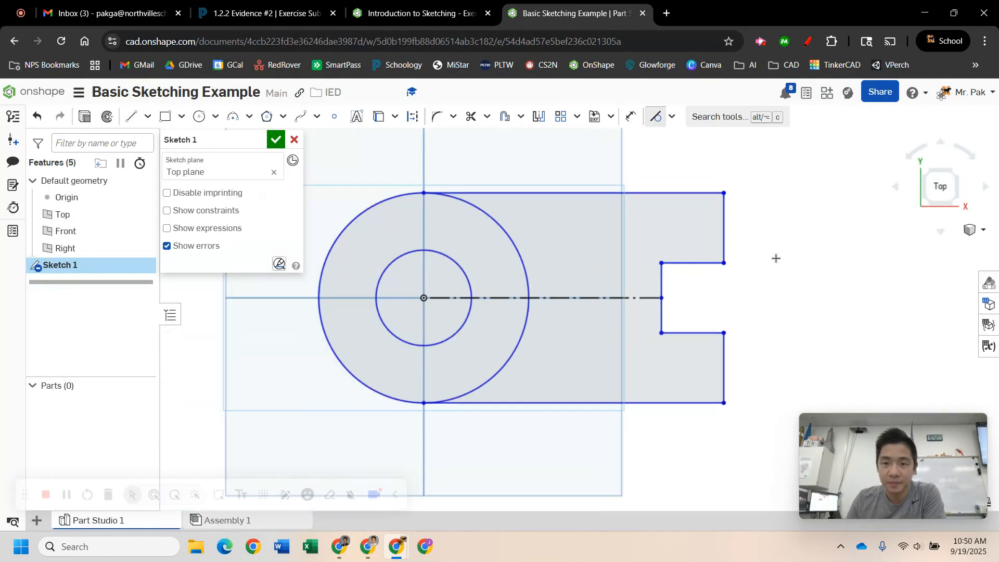
Dimension the distance from the circles' center to the lower outer end line as 200 mm, and return to Step 4 of the exercise
{"action": "left_click", "coordinate": [629, 119]}
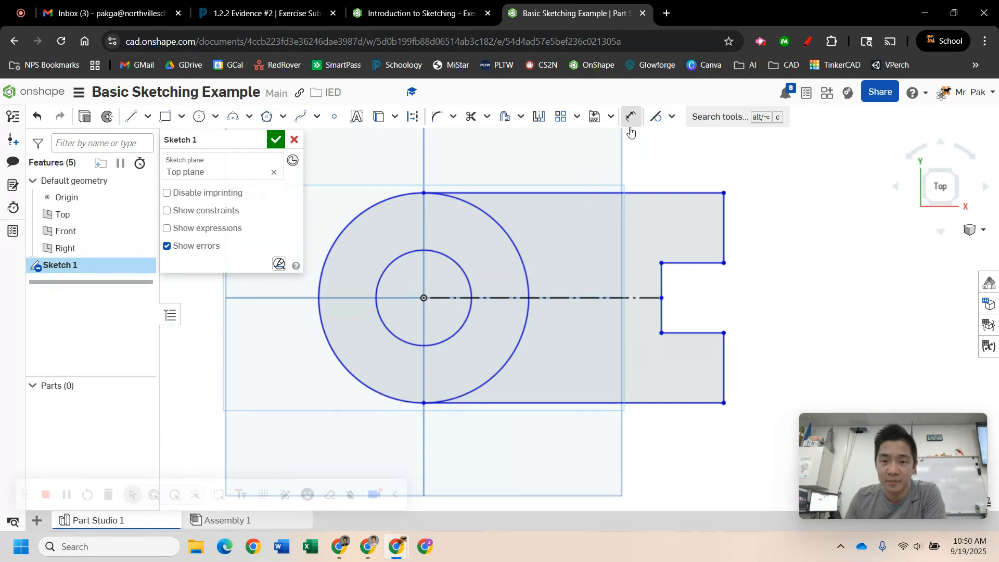
{"action": "left_click", "coordinate": [424, 298]}
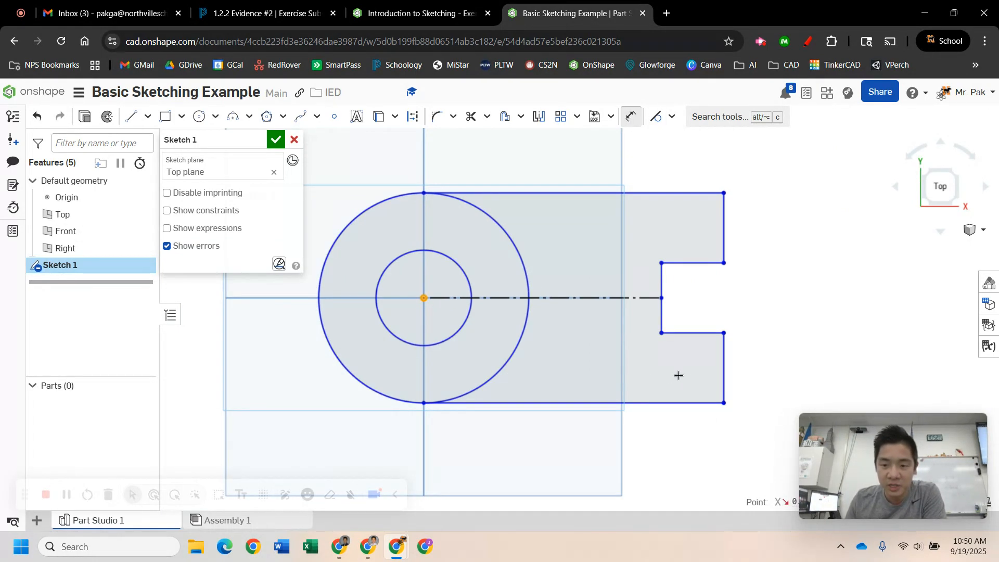
{"action": "left_click", "coordinate": [722, 361]}
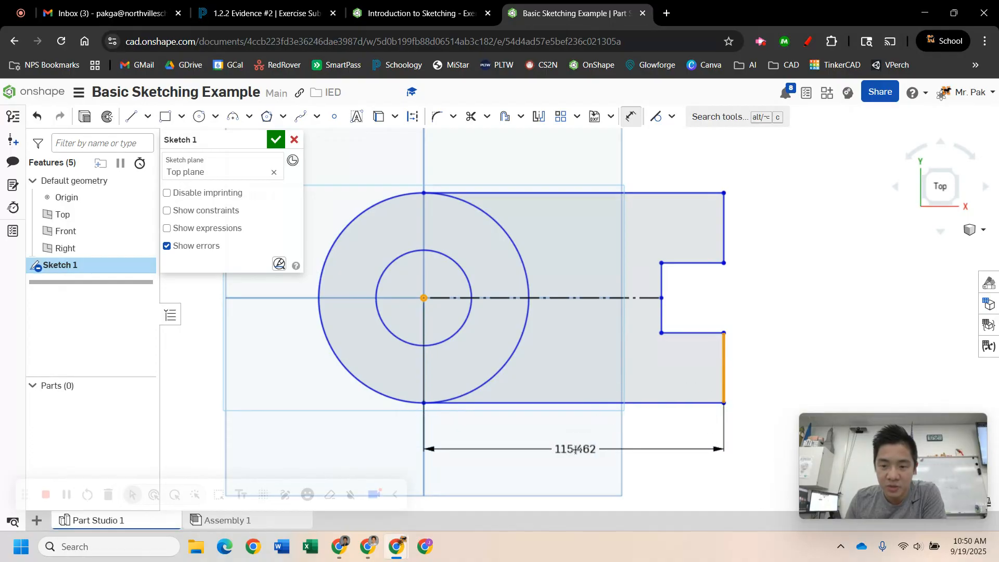
{"action": "left_click", "coordinate": [575, 450]}
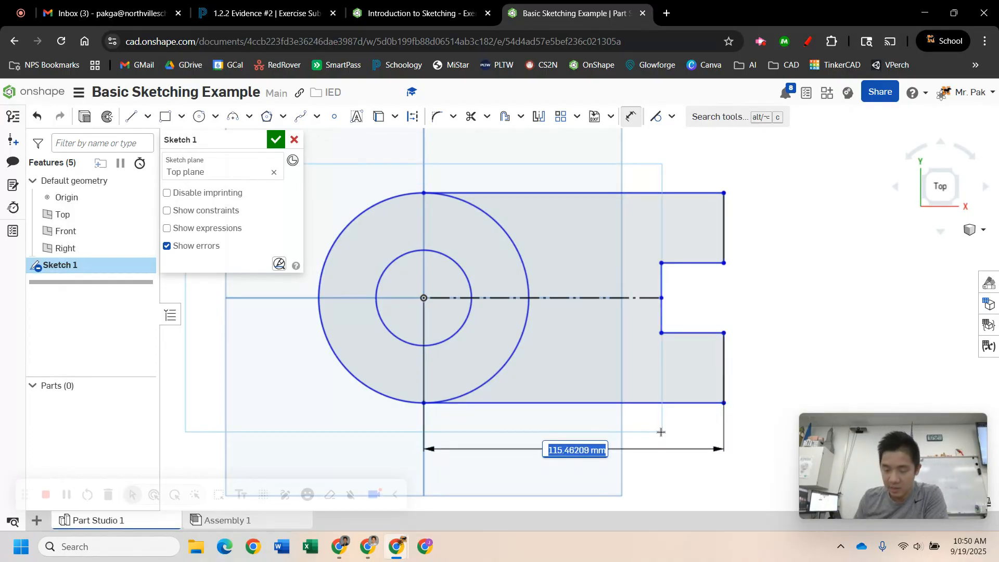
{"action": "type", "text": "200"}
{"action": "key", "text": "Return"}
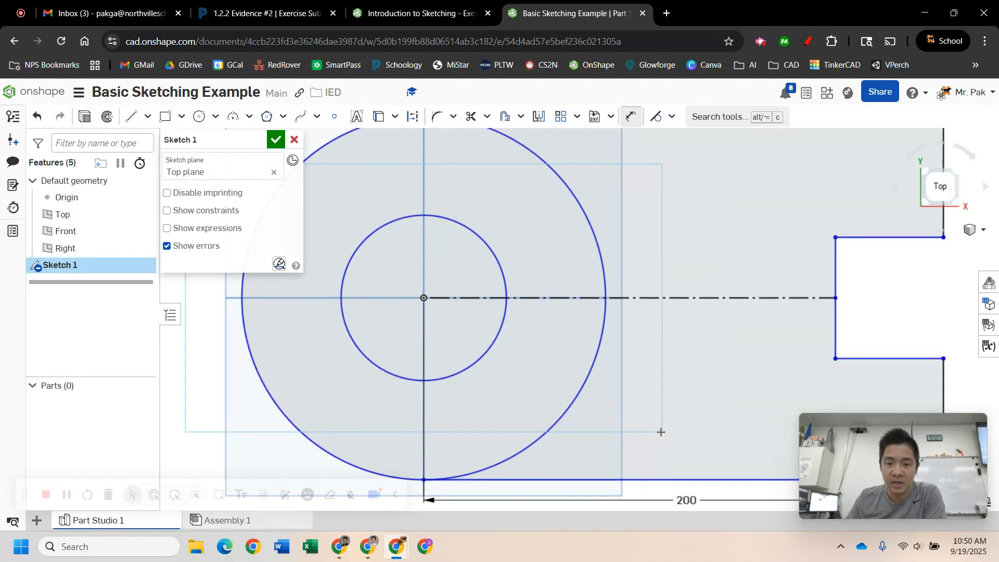
{"action": "scroll", "coordinate": [715, 312], "scroll_direction": "down", "scroll_amount": 3}
{"action": "middle_click_drag", "start_coordinate": [711, 328], "coordinate": [642, 299]}
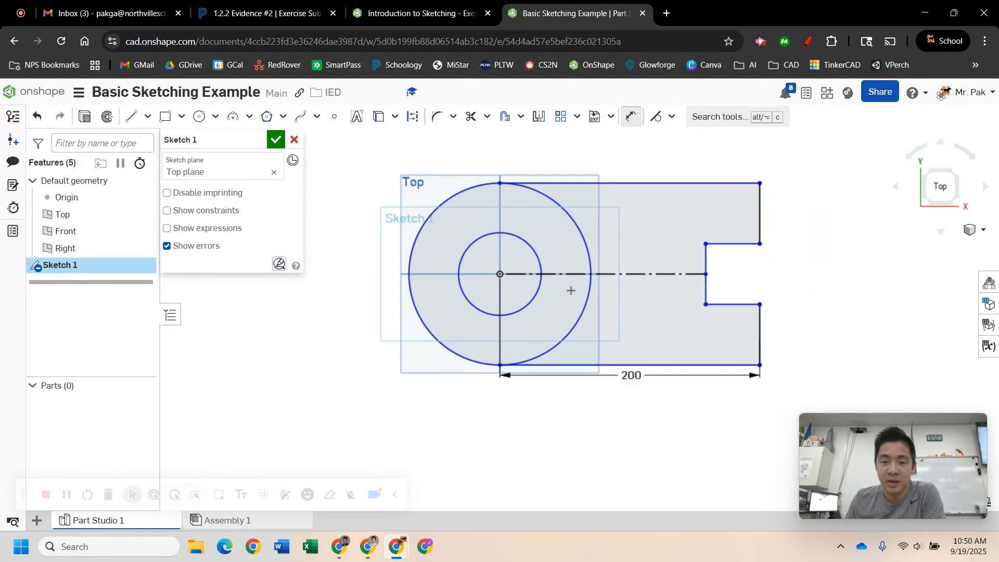
{"action": "left_click", "coordinate": [433, 15]}
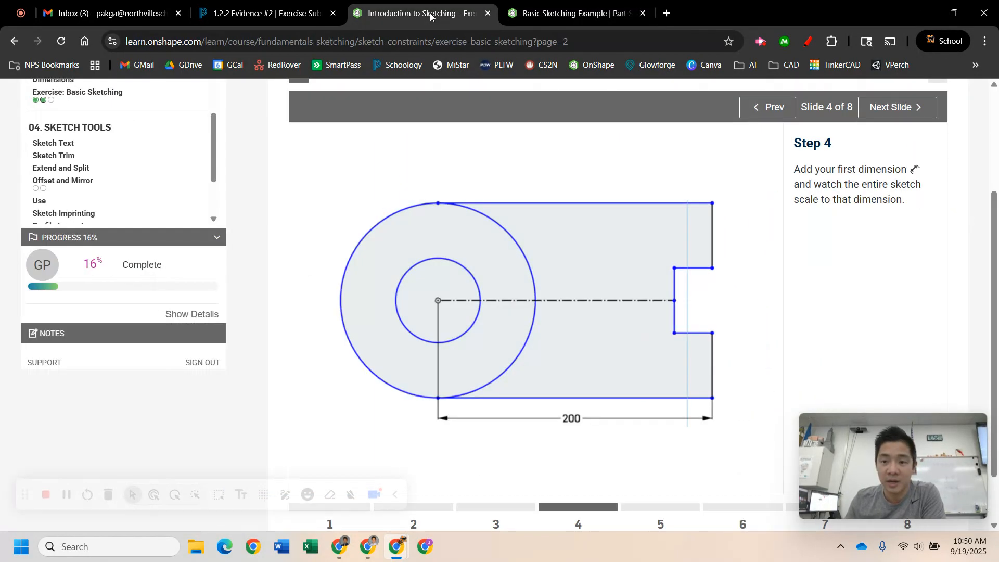
Read Step 5 of the exercise, and dimension the radial gap between the two concentric circles in the Onshape sketch as 35 mm
{"action": "left_click", "coordinate": [905, 110]}
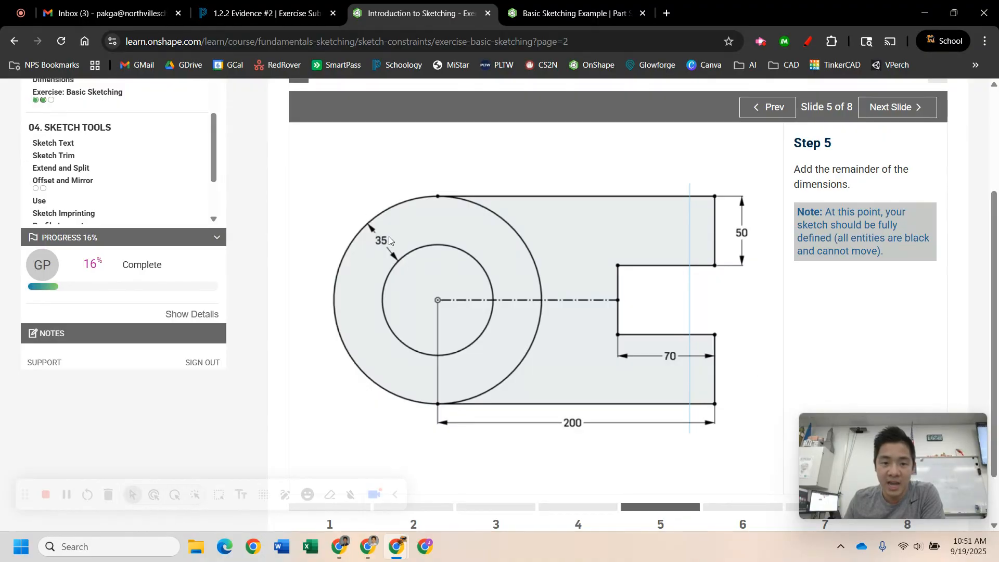
{"action": "left_click", "coordinate": [577, 14]}
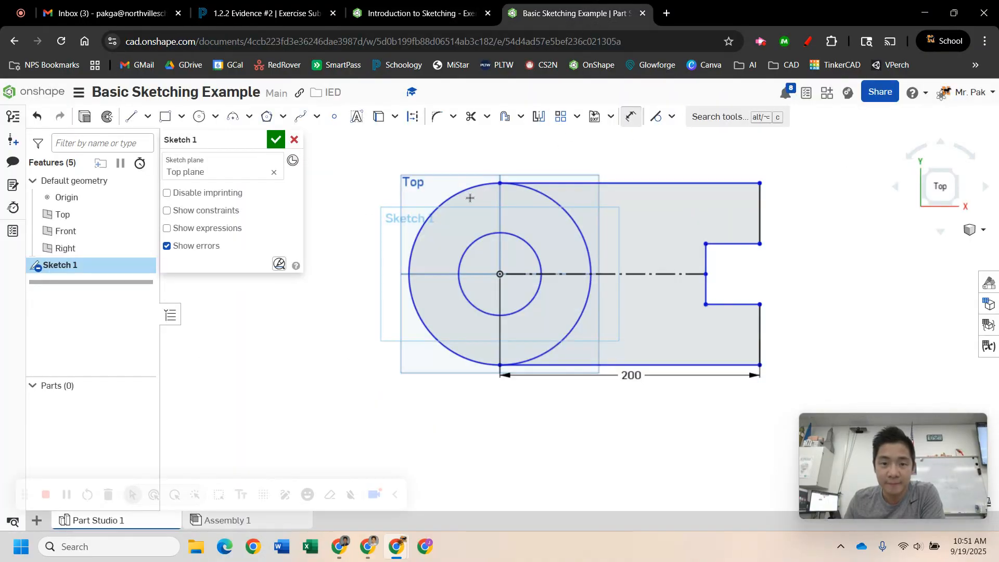
{"action": "left_click", "coordinate": [442, 211]}
{"action": "left_click", "coordinate": [469, 244]}
{"action": "left_click", "coordinate": [455, 229]}
{"action": "type", "text": "3"}
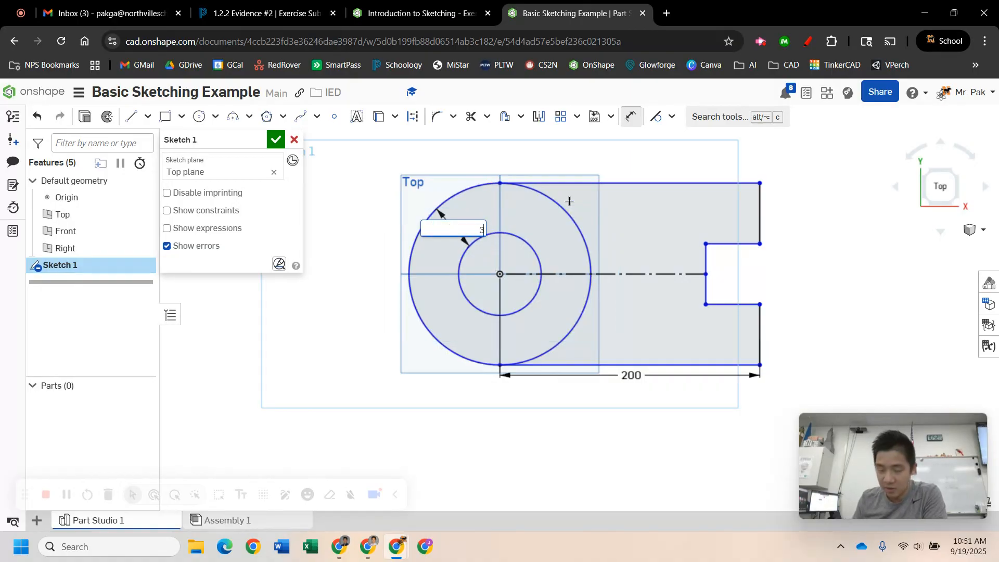
{"action": "type", "text": "5"}
{"action": "key", "text": "Return"}
Recheck Step 5 of the exercise, and dimension the upper outer vertical end line's length as 50 mm
{"action": "left_click", "coordinate": [414, 13]}
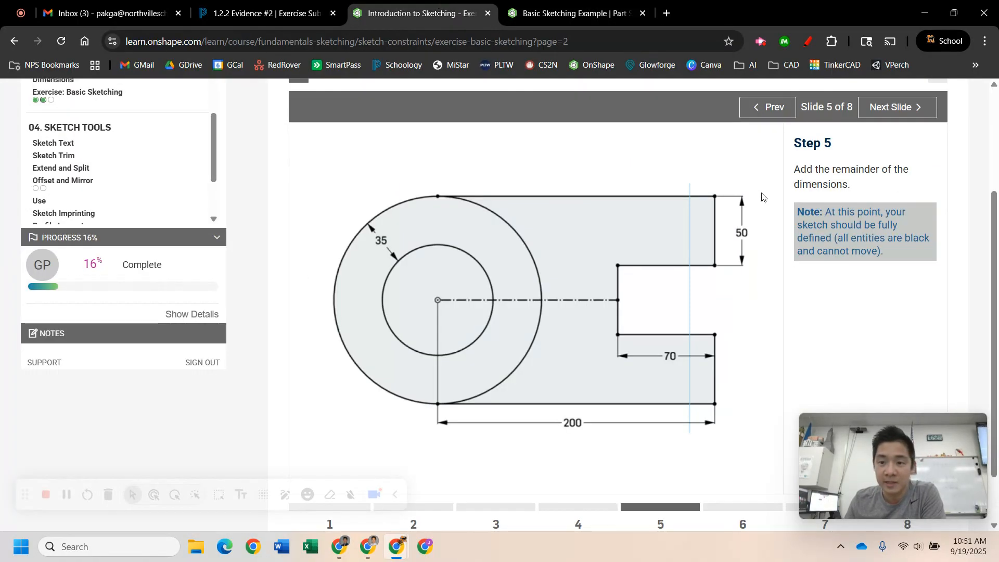
{"action": "key", "text": "ctrl+Tab"}
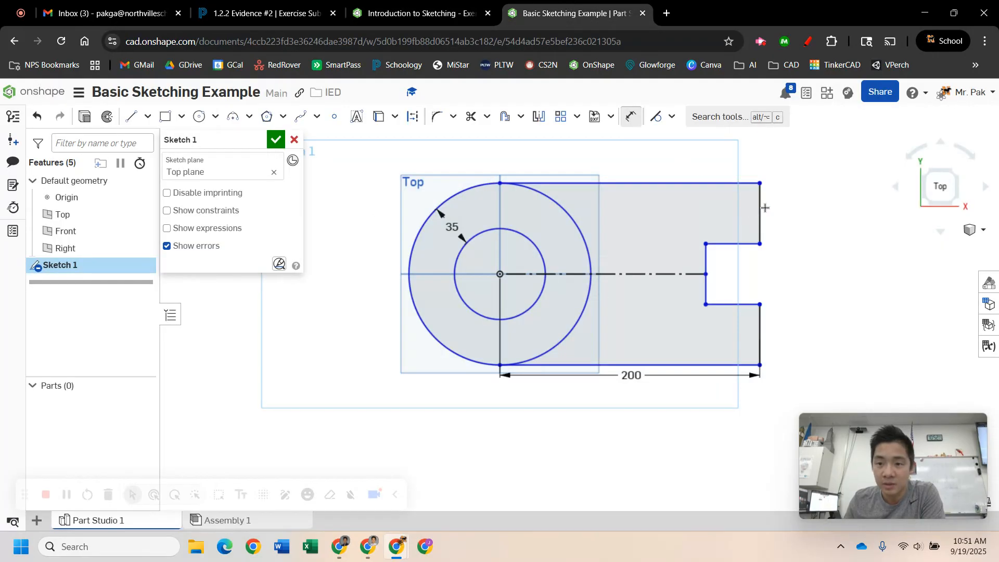
{"action": "left_click", "coordinate": [762, 208]}
{"action": "left_click", "coordinate": [792, 211]}
{"action": "type", "text": "50"}
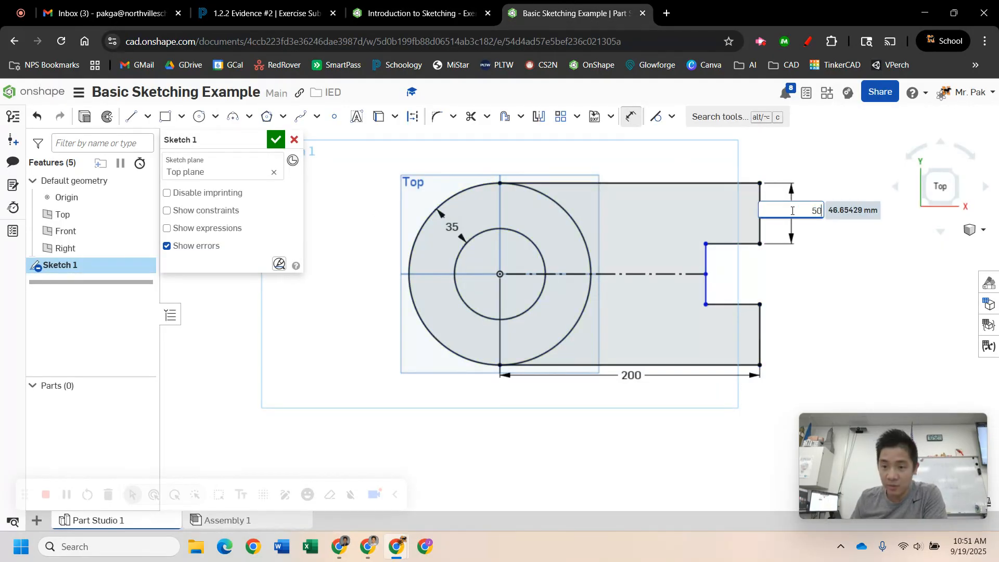
{"action": "key", "text": "Return"}
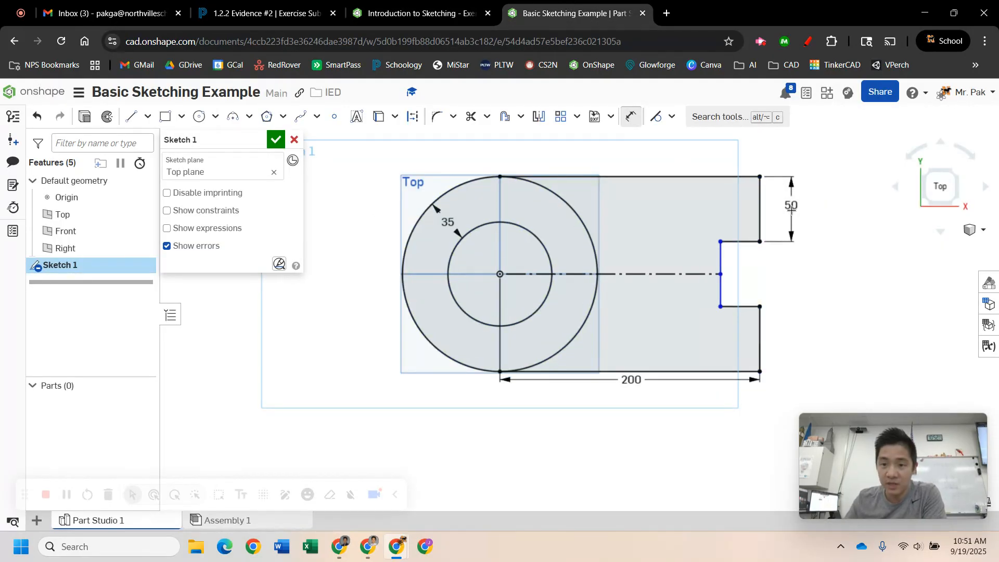
Dimension the notch's depth, from its inner vertical line to the lower outer end line, as 70 mm
{"action": "key", "text": "ctrl+shift+Tab"}
{"action": "left_click", "coordinate": [549, 15]}
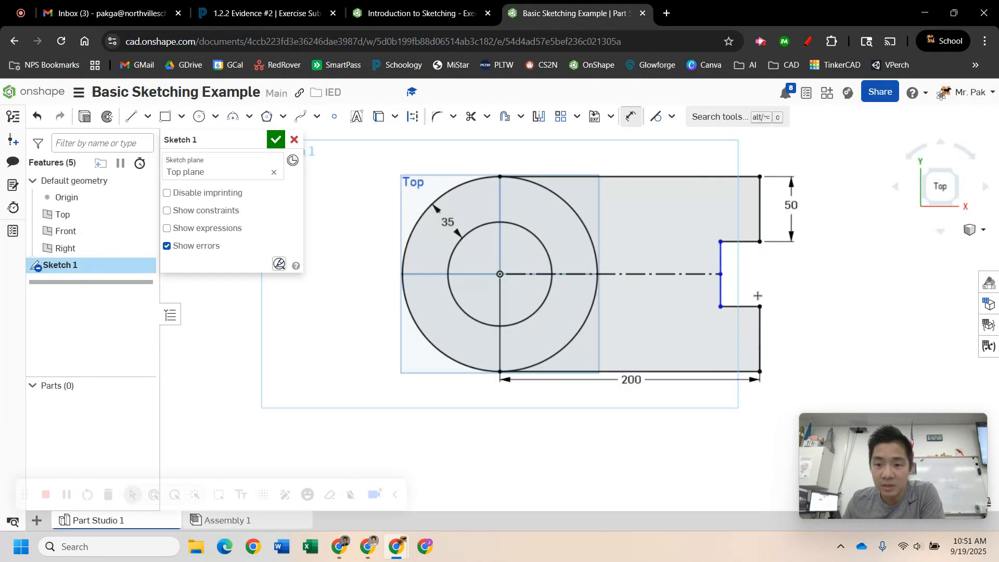
{"action": "left_click", "coordinate": [722, 283]}
{"action": "left_click", "coordinate": [759, 318]}
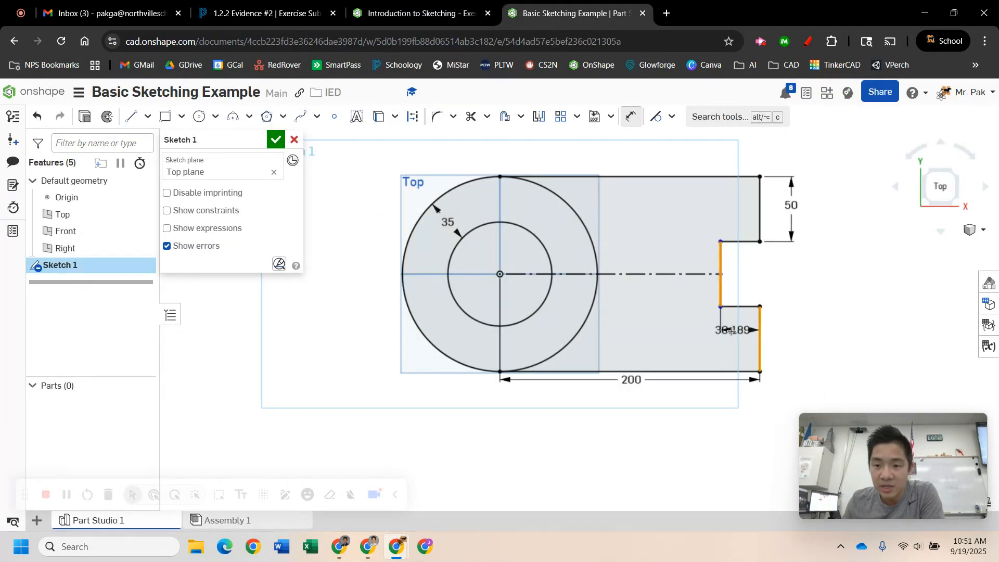
{"action": "left_click", "coordinate": [698, 333]}
{"action": "type", "text": "70"}
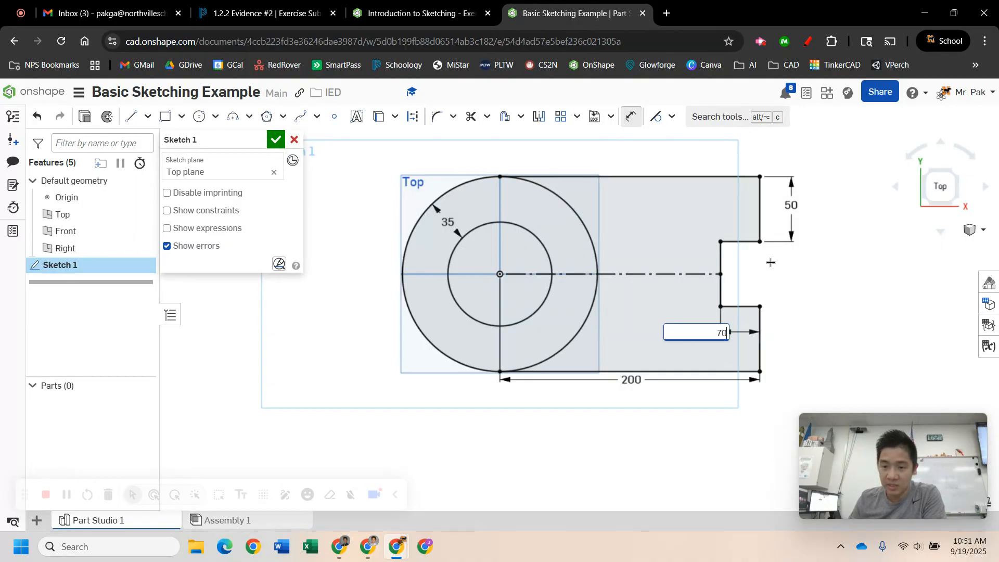
{"action": "key", "text": "Return"}
{"action": "scroll", "coordinate": [779, 331], "scroll_direction": "down", "scroll_amount": 1}
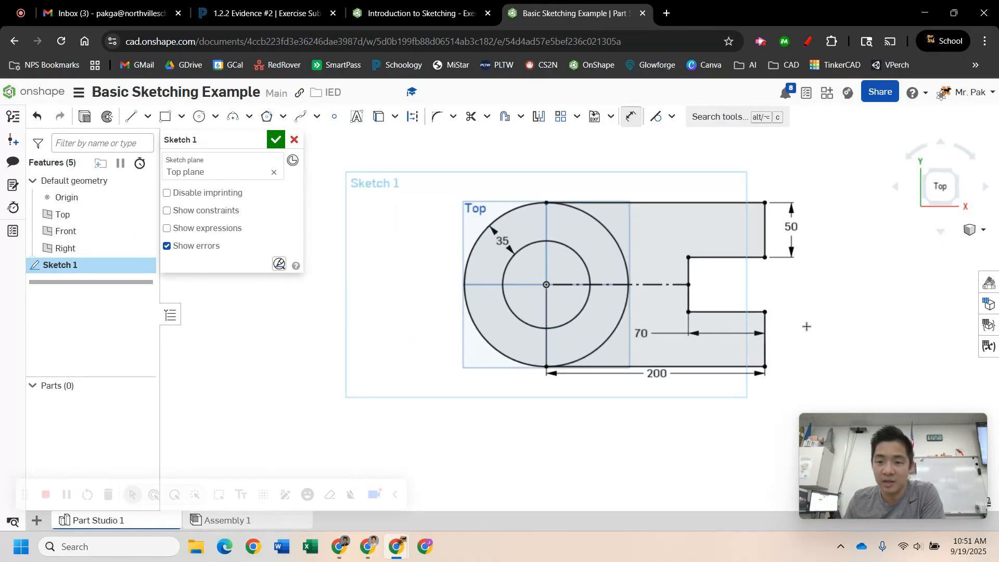
{"action": "middle_click_drag", "start_coordinate": [807, 326], "coordinate": [721, 334]}
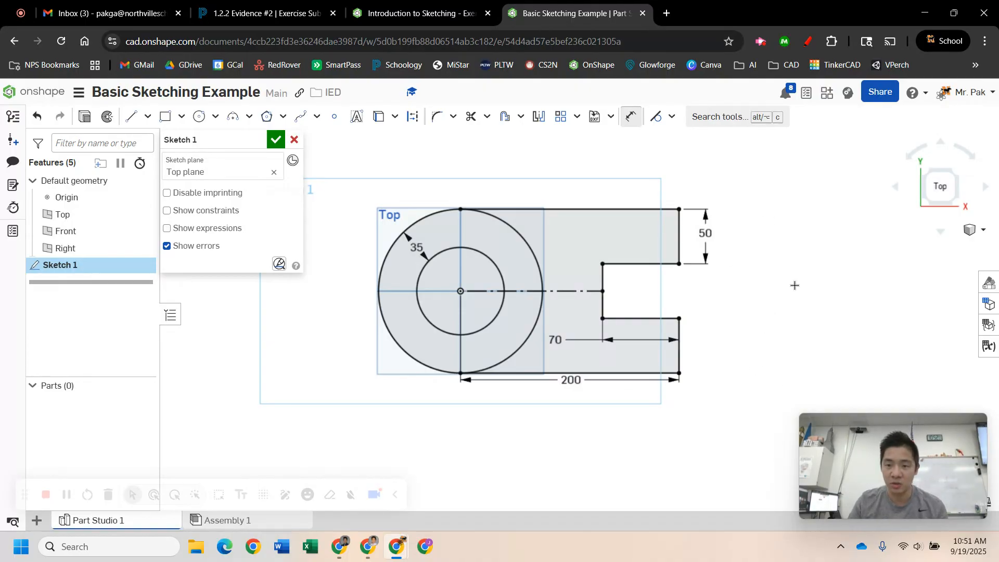
Delete the notch's 70 mm depth dimension, and shift the notch's inner vertical line slightly toward the circles
{"action": "key", "text": "Escape"}
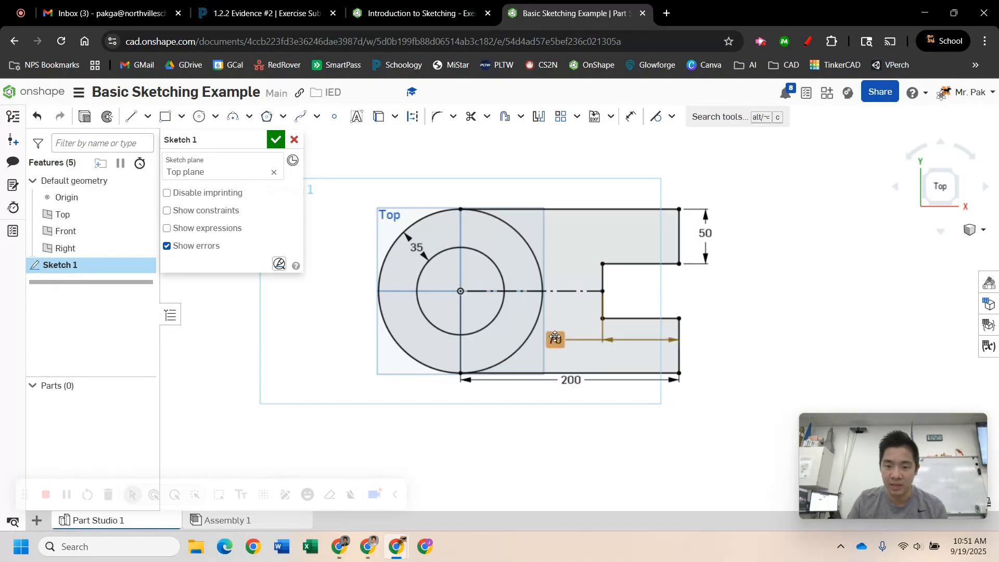
{"action": "left_click", "coordinate": [593, 328]}
{"action": "key", "text": "Delete"}
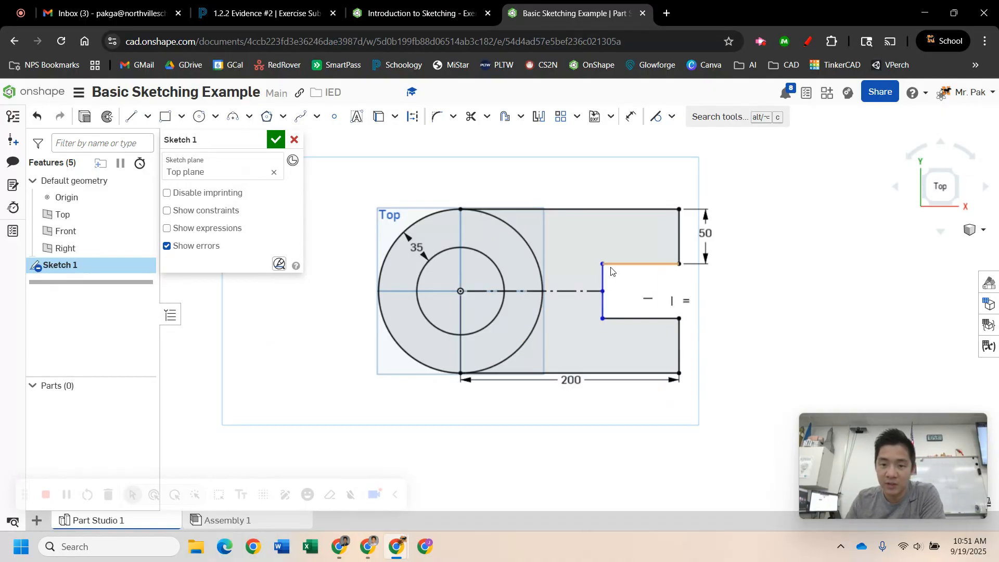
{"action": "mouse_move", "coordinate": [601, 274]}
{"action": "left_mouse_down"}
{"action": "mouse_move", "coordinate": [631, 279]}
{"action": "mouse_move", "coordinate": [604, 281]}
{"action": "mouse_move", "coordinate": [627, 284]}
{"action": "mouse_move", "coordinate": [601, 305]}
{"action": "mouse_move", "coordinate": [632, 291]}
{"action": "mouse_move", "coordinate": [600, 291]}
{"action": "left_mouse_up"}
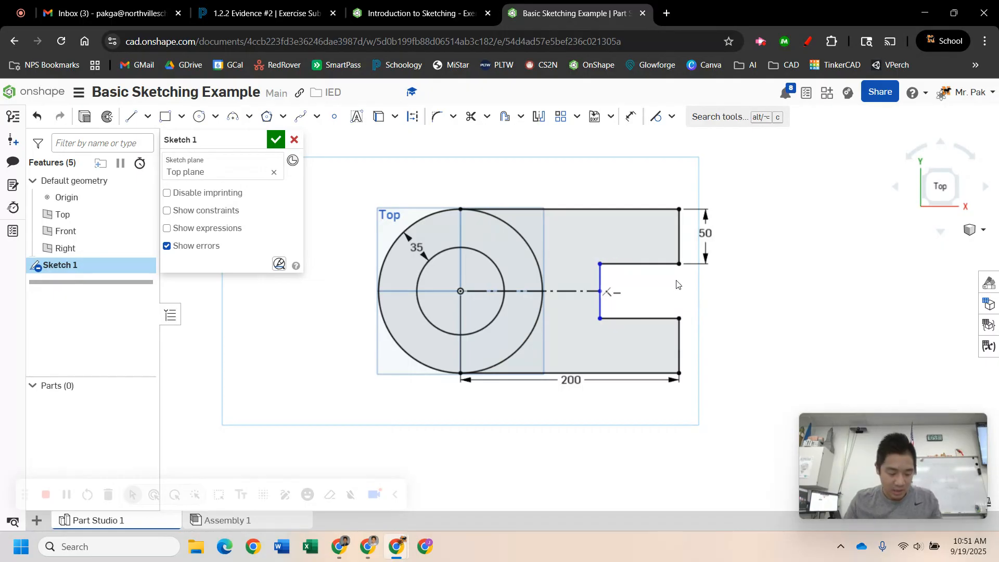
Dimension the notch's inner vertical line to the lower outer end line as 70 mm, with the value placed below the notch
{"action": "key", "text": "d"}
{"action": "left_click", "coordinate": [600, 301]}
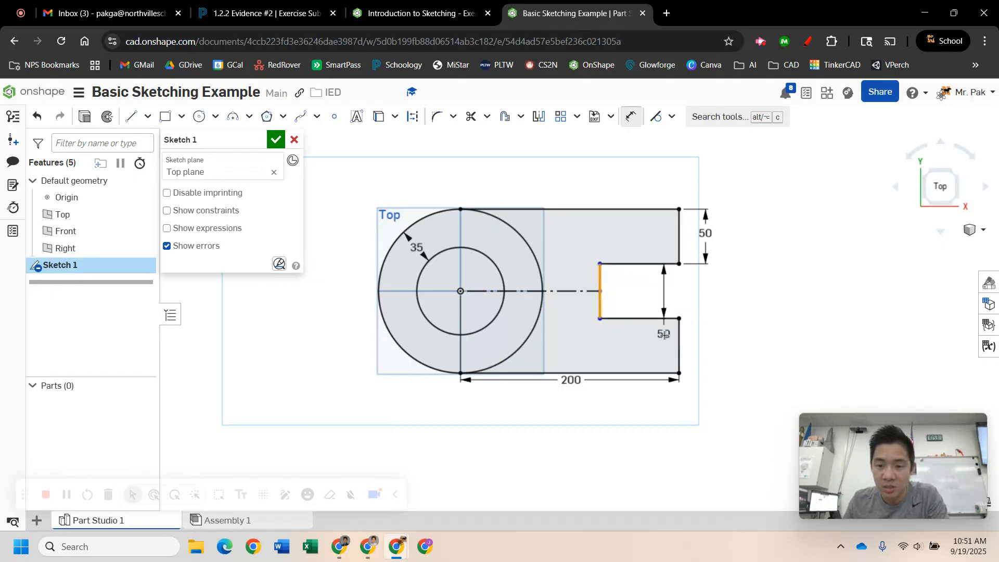
{"action": "left_click", "coordinate": [678, 344]}
{"action": "left_click", "coordinate": [640, 342]}
{"action": "type", "text": "70"}
{"action": "key", "text": "Return"}
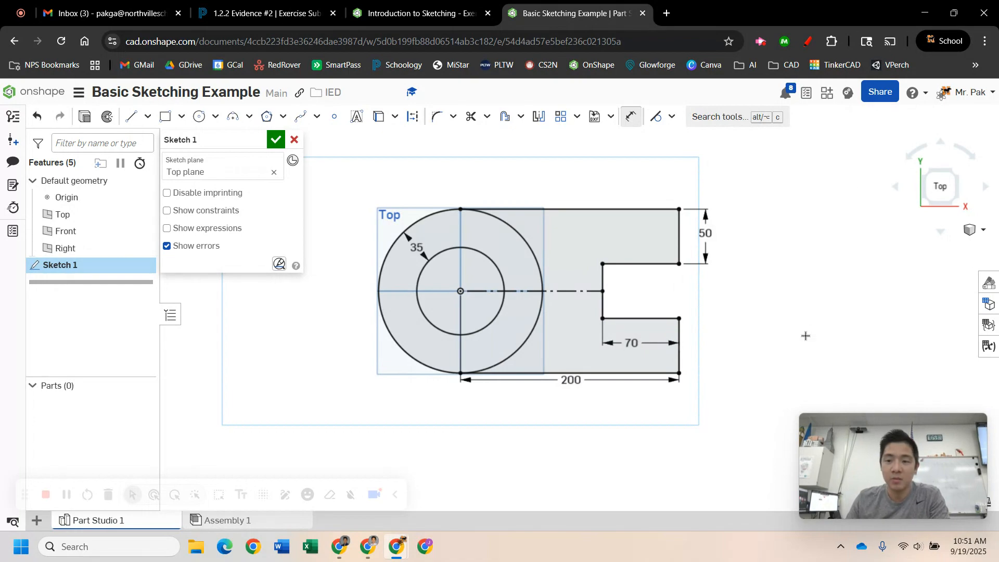
Read Step 6 of the exercise for the two tab circles, and return to the Onshape document
{"action": "left_click", "coordinate": [416, 11]}
{"action": "left_click", "coordinate": [899, 106]}
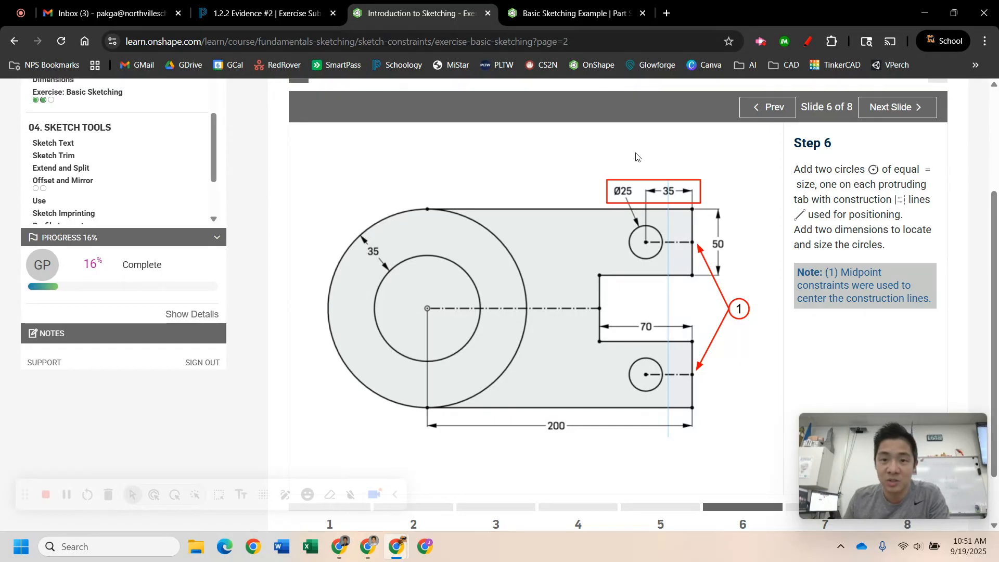
{"action": "left_click", "coordinate": [579, 14]}
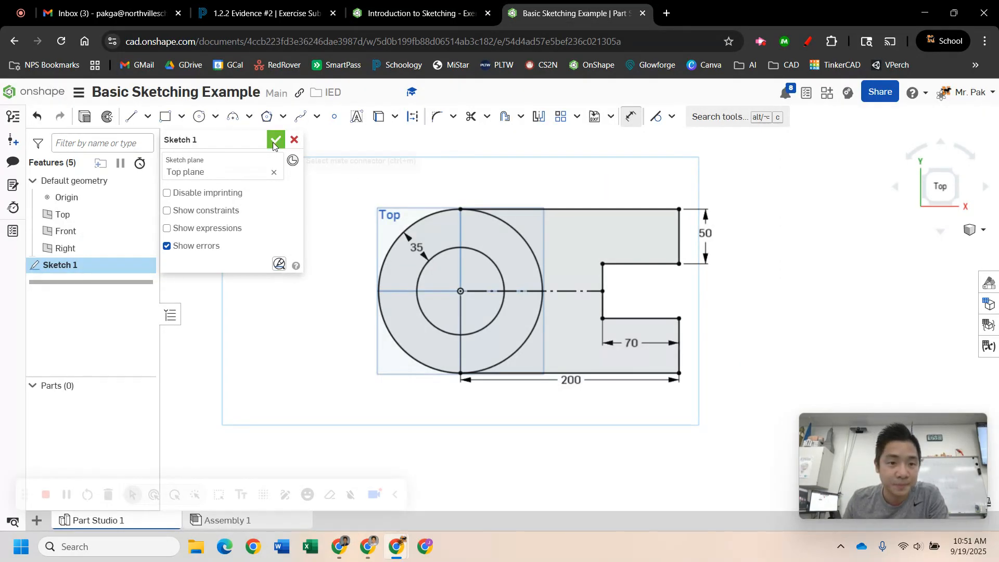
Sketch one circle on each protruding tab, centered level with its outer end line's midpoint, the lower one about 22 mm in diameter
{"action": "left_click", "coordinate": [199, 117]}
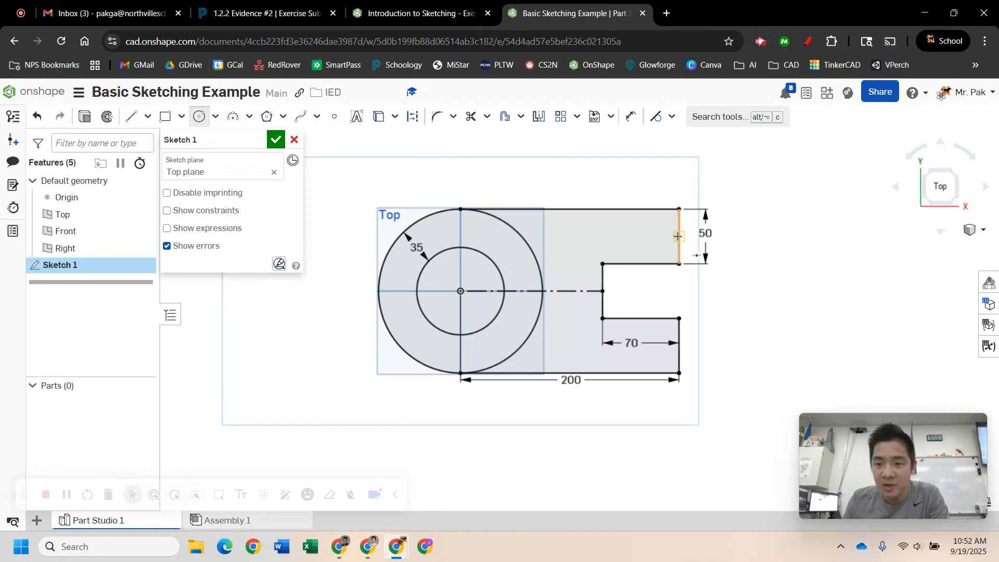
{"action": "scroll", "coordinate": [677, 237], "scroll_direction": "up", "scroll_amount": 3}
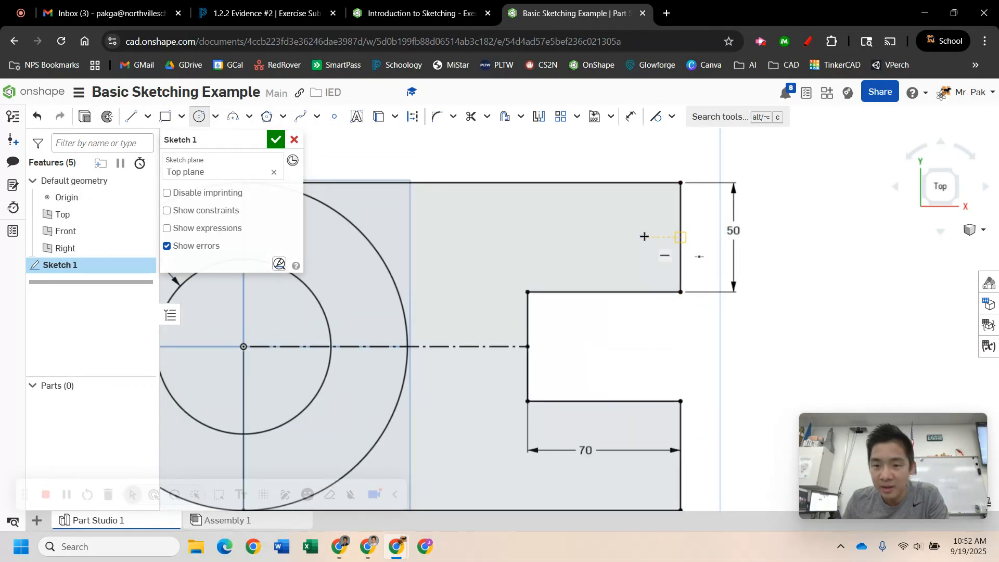
{"action": "left_click", "coordinate": [598, 235]}
{"action": "left_click", "coordinate": [621, 251]}
{"action": "middle_click_drag", "start_coordinate": [711, 376], "coordinate": [726, 231]}
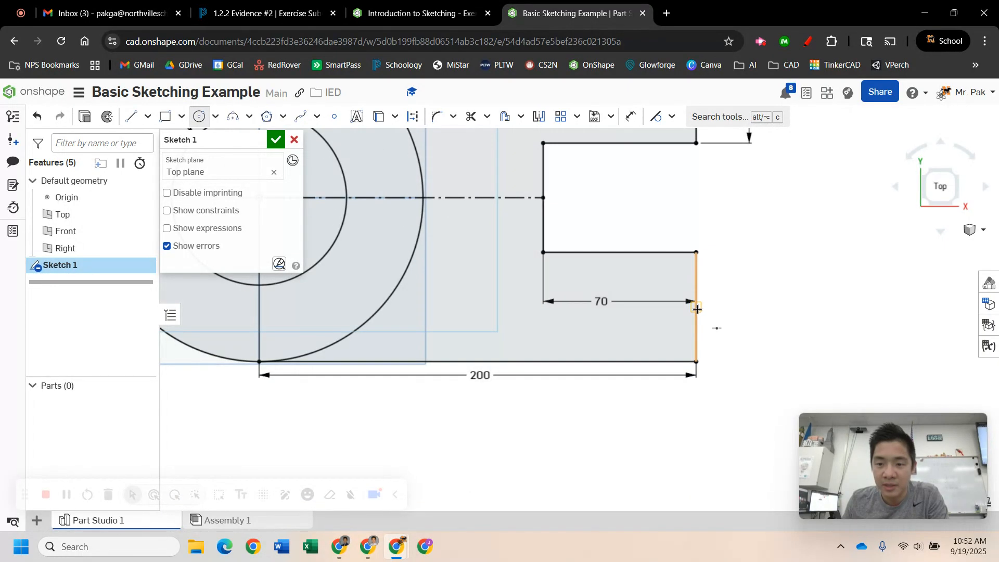
{"action": "left_click", "coordinate": [604, 306]}
{"action": "left_click", "coordinate": [621, 290]}
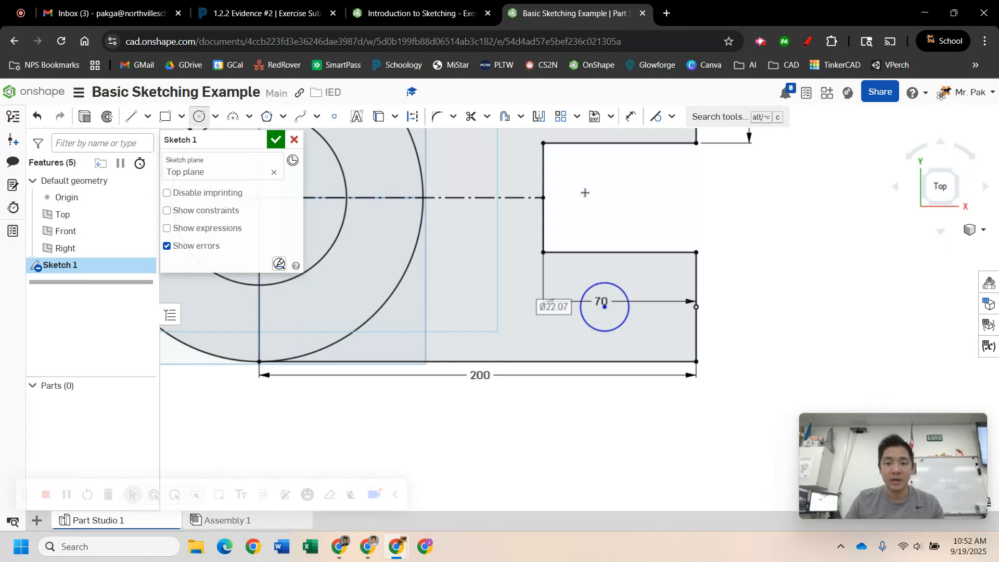
{"action": "key", "text": "Escape"}
Check Step 6 of the exercise, and dimension the lower tab circle's center to the outer end line as 35 mm
{"action": "left_click", "coordinate": [436, 10]}
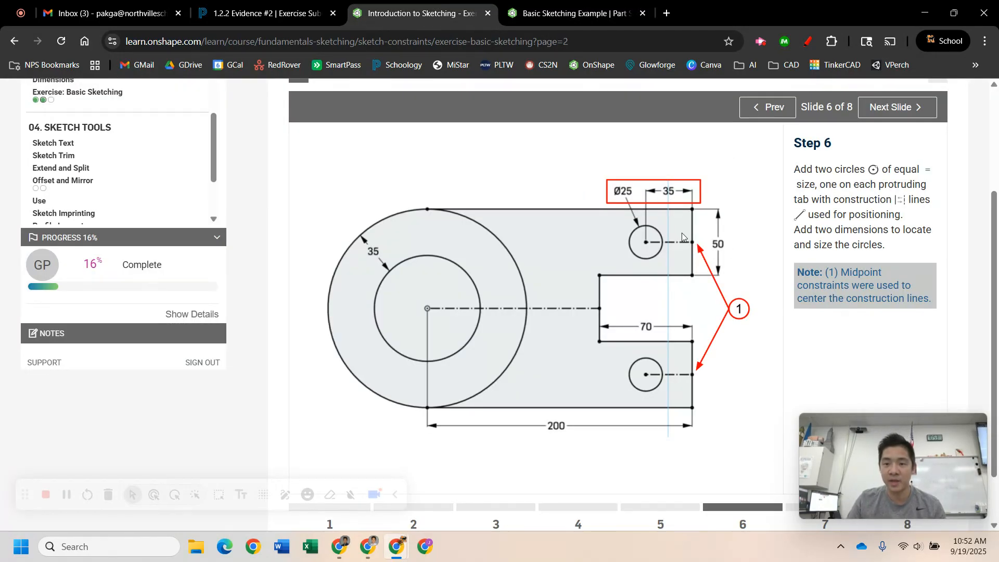
{"action": "left_click", "coordinate": [575, 23]}
{"action": "left_click", "coordinate": [631, 116]}
{"action": "left_click", "coordinate": [695, 324]}
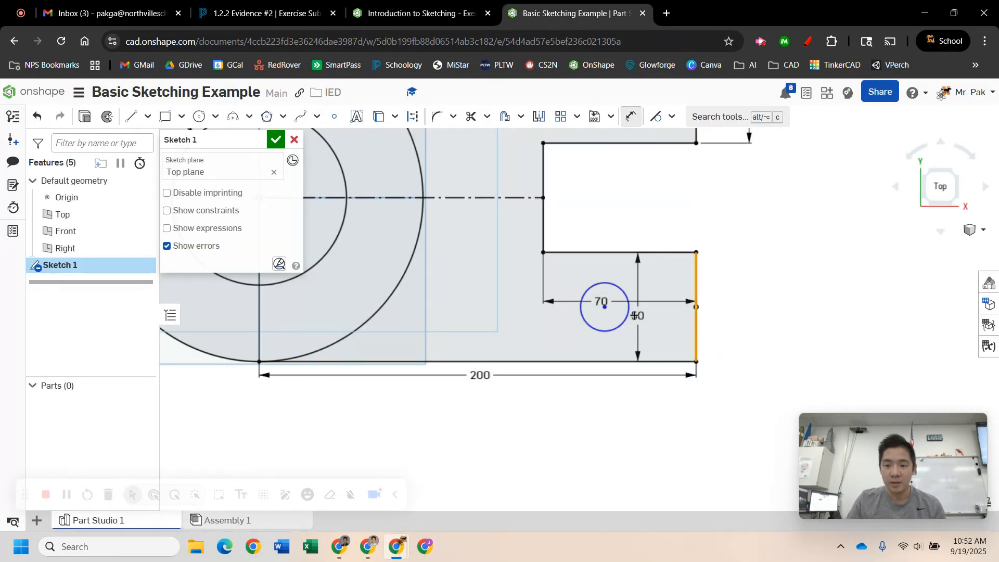
{"action": "left_click", "coordinate": [604, 307]}
{"action": "left_click", "coordinate": [649, 337]}
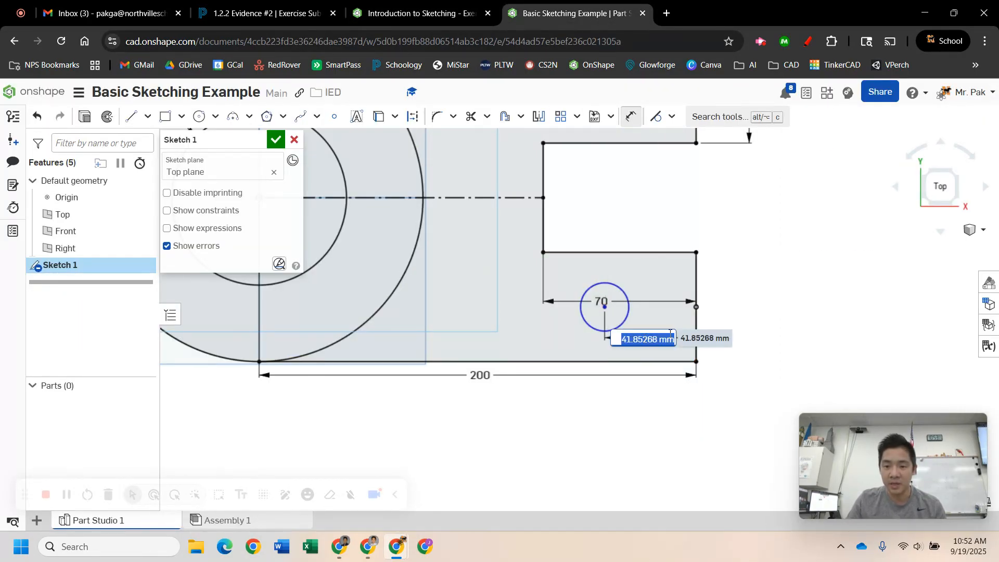
{"action": "type", "text": "35"}
{"action": "key", "text": "Return"}
{"action": "middle_click_drag", "start_coordinate": [770, 207], "coordinate": [764, 257]}
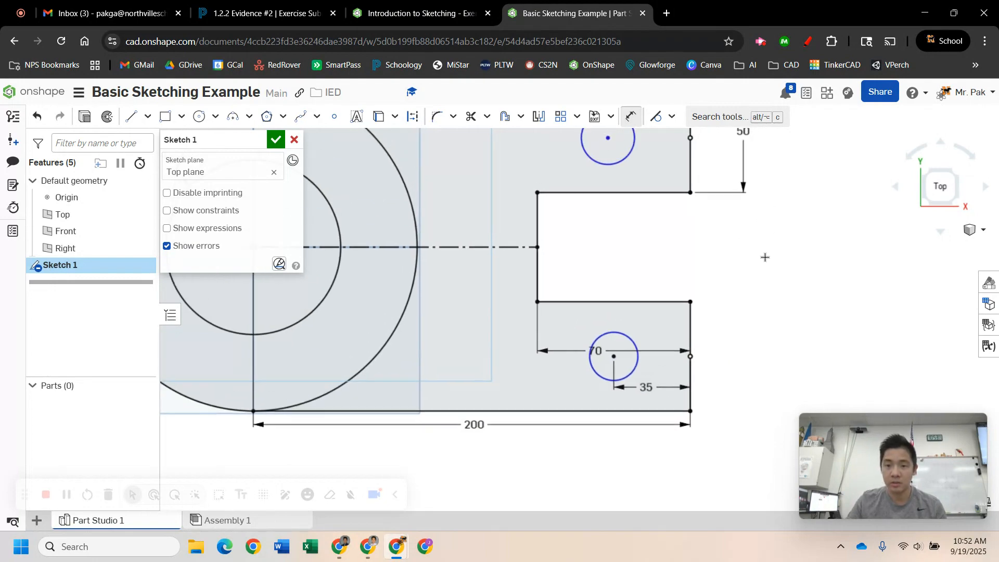
Recheck the circle size in the exercise, and dimension the lower tab circle's diameter as 25 mm
{"action": "left_click", "coordinate": [416, 13]}
{"action": "left_click", "coordinate": [535, 13]}
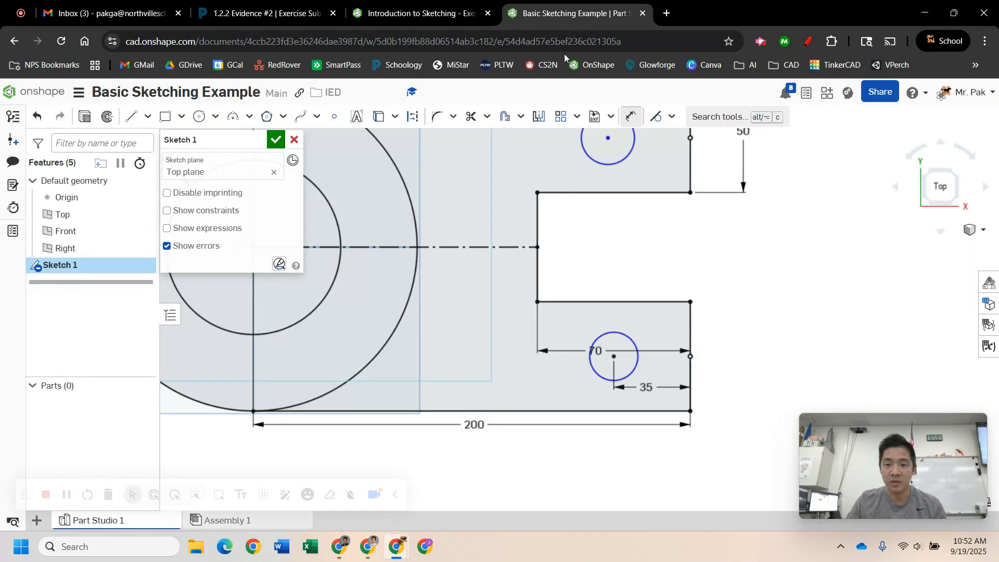
{"action": "left_click", "coordinate": [604, 333]}
{"action": "left_click", "coordinate": [576, 320]}
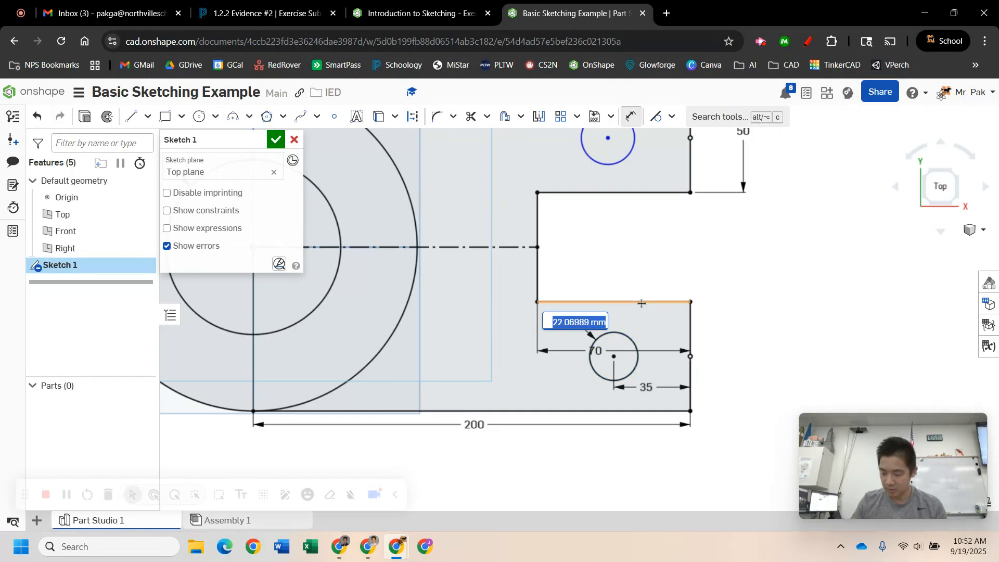
{"action": "type", "text": "25"}
{"action": "key", "text": "Return"}
{"action": "scroll", "coordinate": [721, 248], "scroll_direction": "down", "scroll_amount": 1}
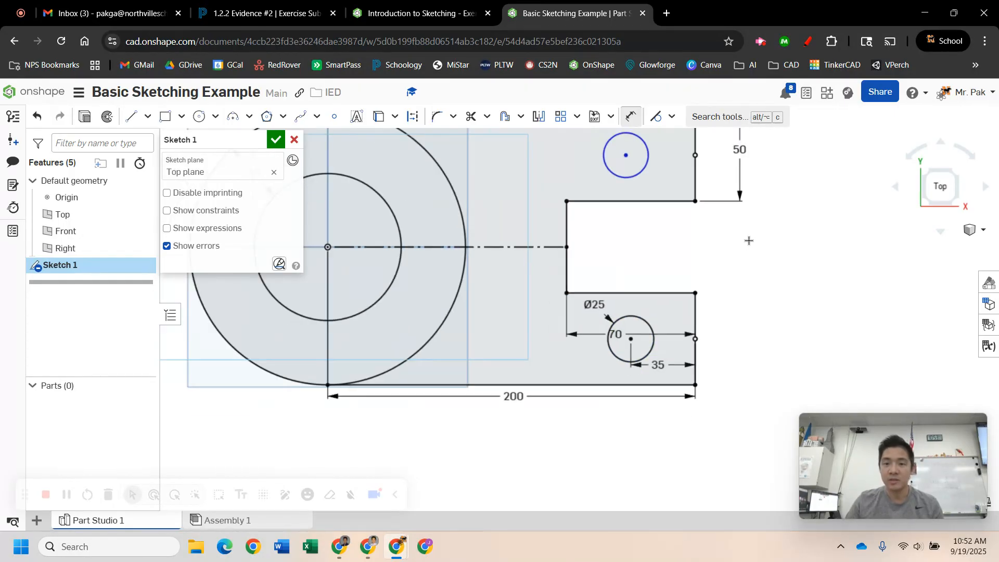
{"action": "scroll", "coordinate": [761, 260], "scroll_direction": "down", "scroll_amount": 1}
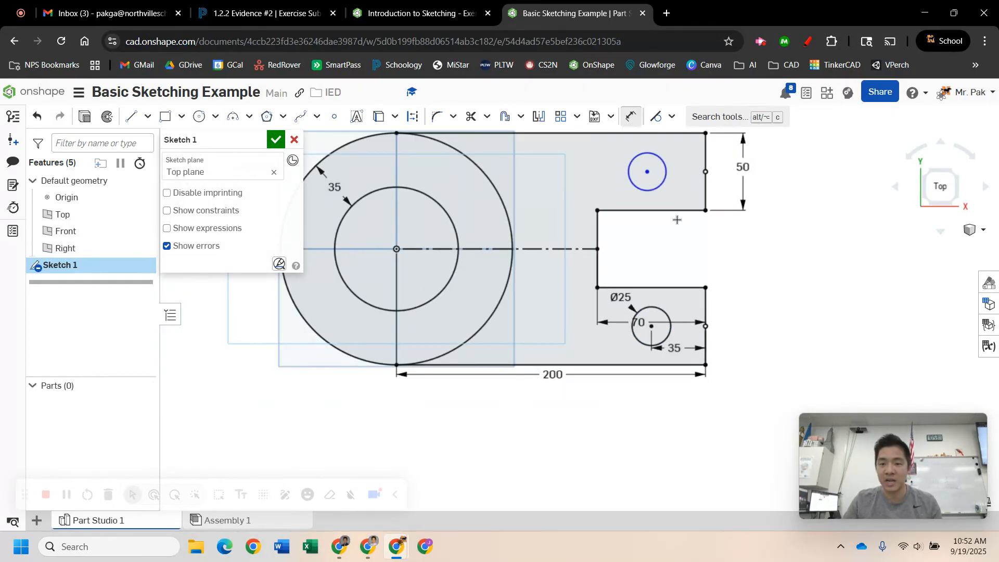
Align the upper tab circle's center with the lower tab circle's center using a Vertical constraint
{"action": "left_click", "coordinate": [677, 122]}
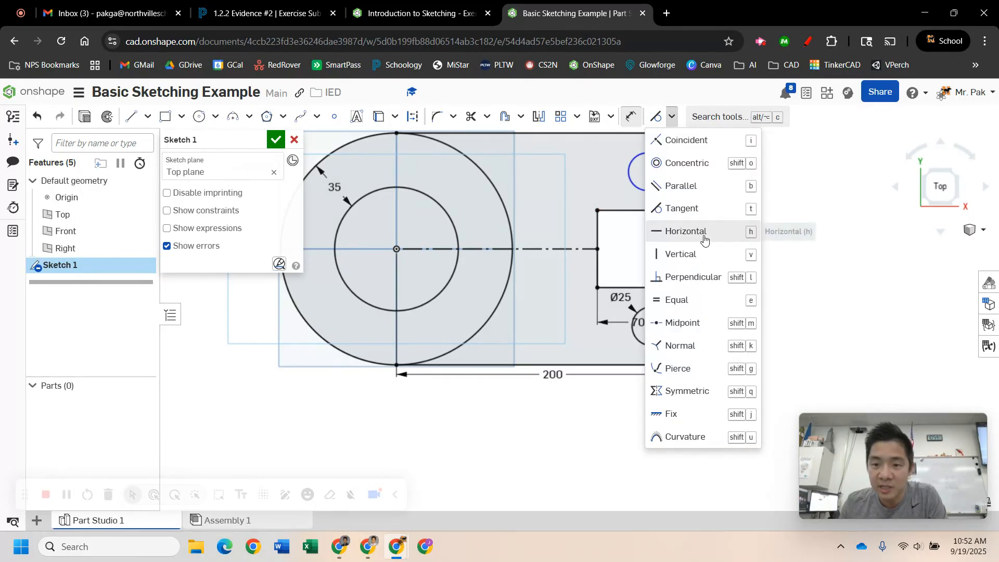
{"action": "left_click", "coordinate": [701, 255]}
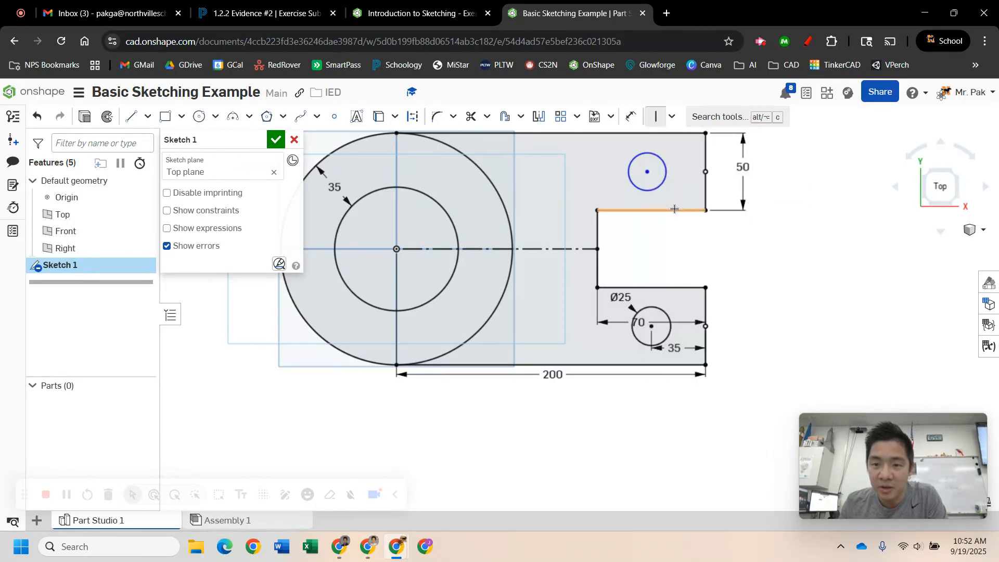
{"action": "left_click", "coordinate": [647, 172]}
{"action": "left_click", "coordinate": [650, 326]}
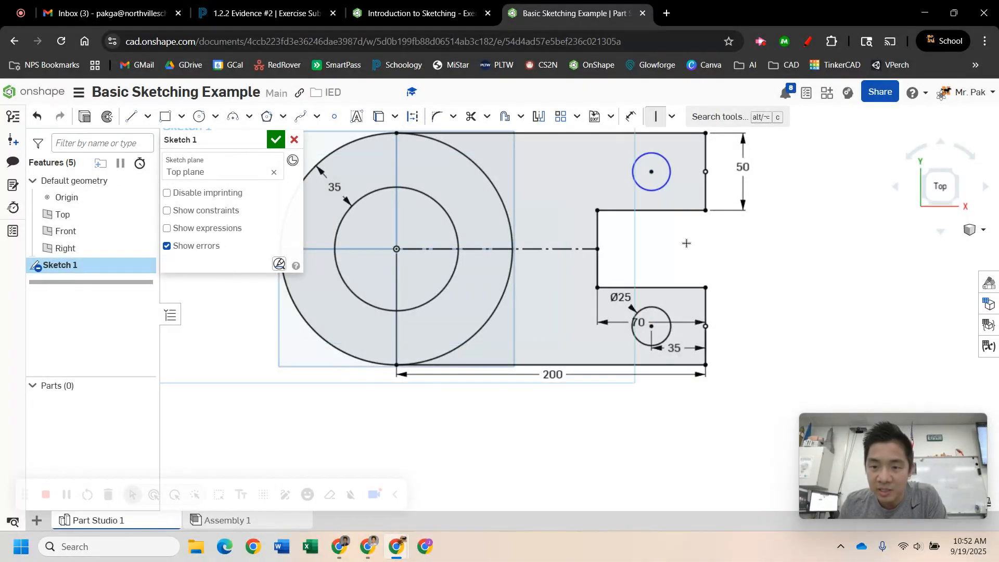
Make the upper tab circle the same size as the lower 25 mm tab circle with an Equal constraint
{"action": "left_click", "coordinate": [671, 117]}
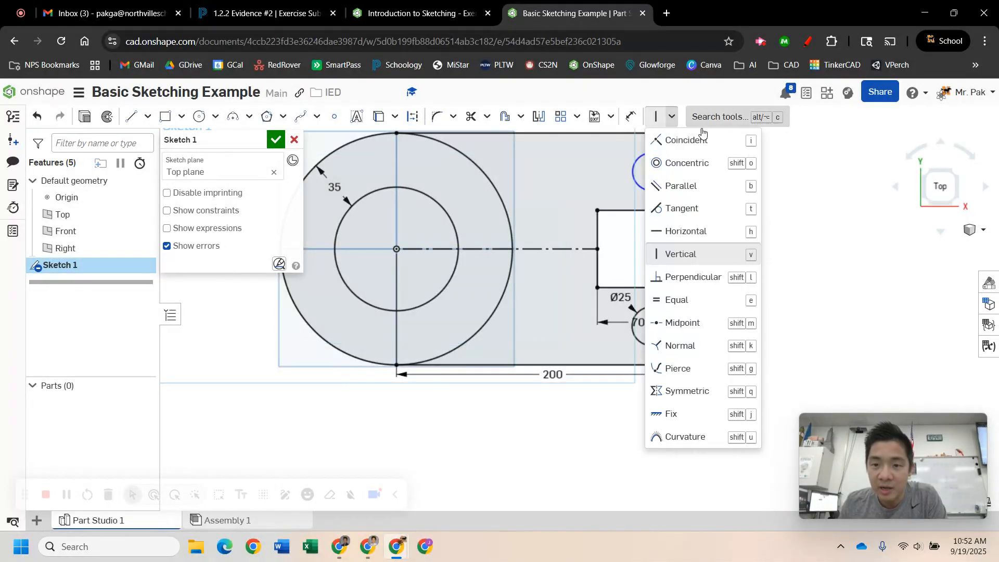
{"action": "left_click", "coordinate": [687, 304]}
{"action": "left_click", "coordinate": [666, 311]}
{"action": "left_click", "coordinate": [664, 190]}
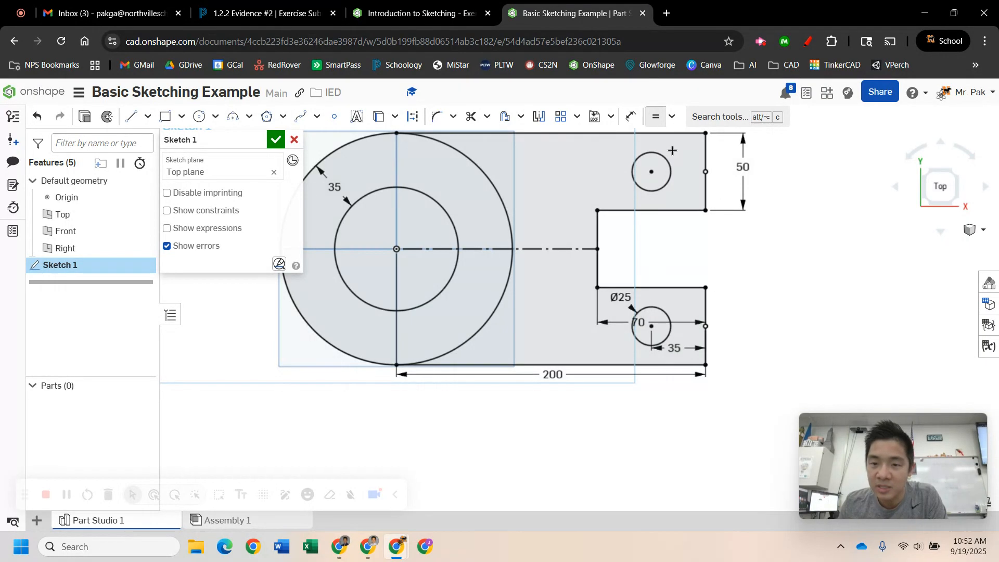
Check Steps 6 and 7 of the exercise in the course slides, and accept the completed sketch in the Onshape document
{"action": "scroll", "coordinate": [721, 268], "scroll_direction": "down", "scroll_amount": 2}
{"action": "middle_click_drag", "start_coordinate": [775, 271], "coordinate": [776, 297]}
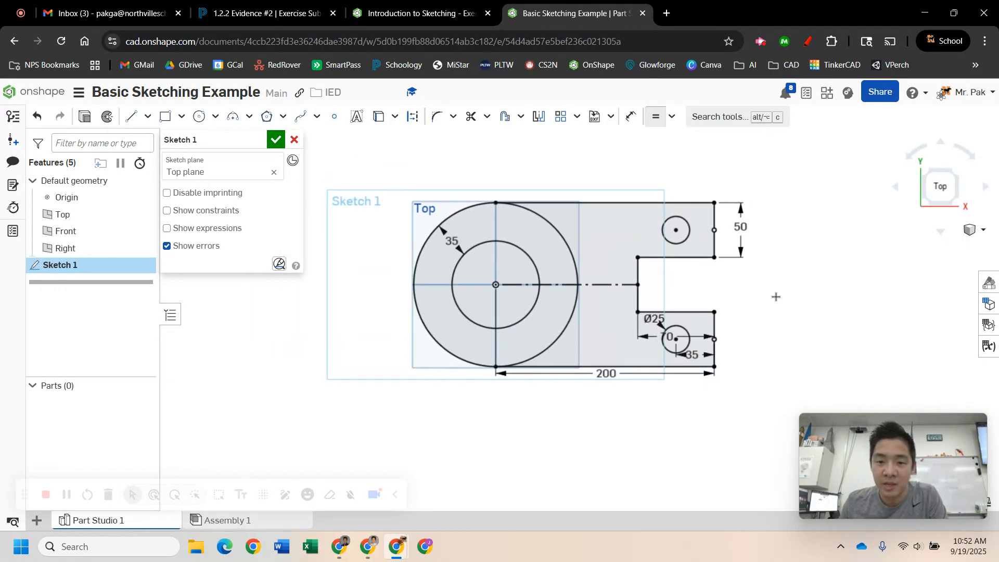
{"action": "scroll", "coordinate": [776, 296], "scroll_direction": "up", "scroll_amount": 1}
{"action": "left_click", "coordinate": [416, 13]}
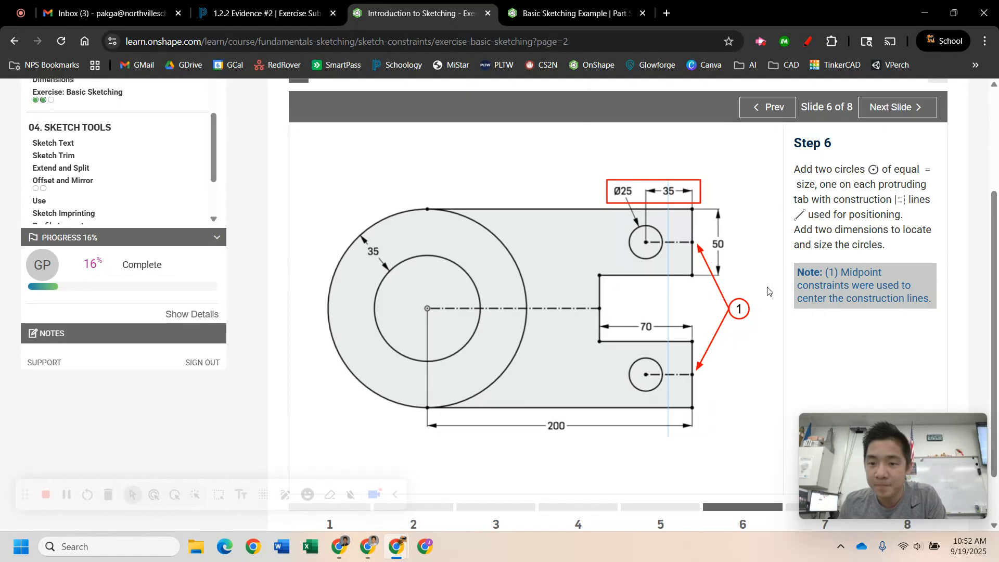
{"action": "left_click", "coordinate": [892, 107]}
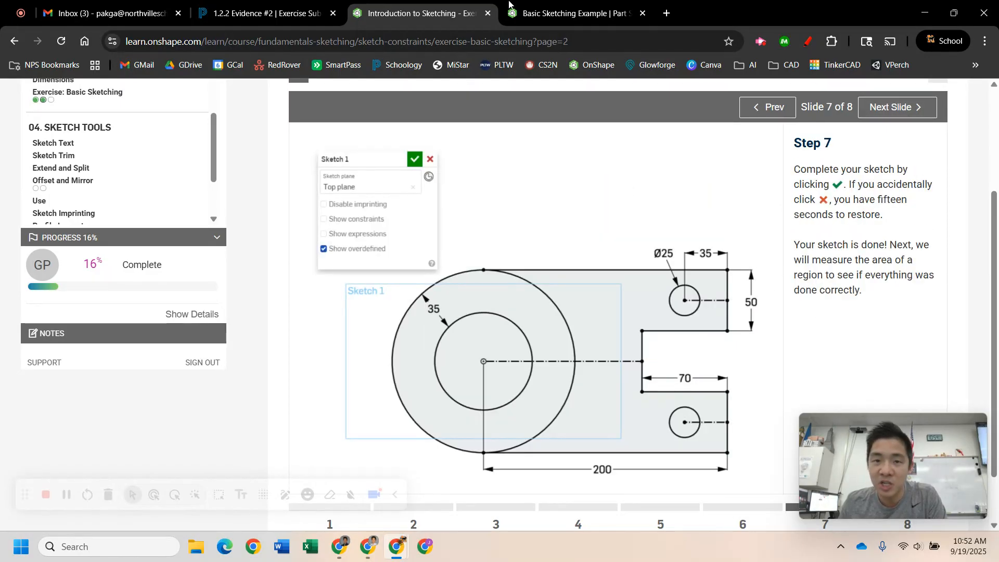
{"action": "left_click", "coordinate": [562, 5]}
{"action": "left_click", "coordinate": [276, 140]}
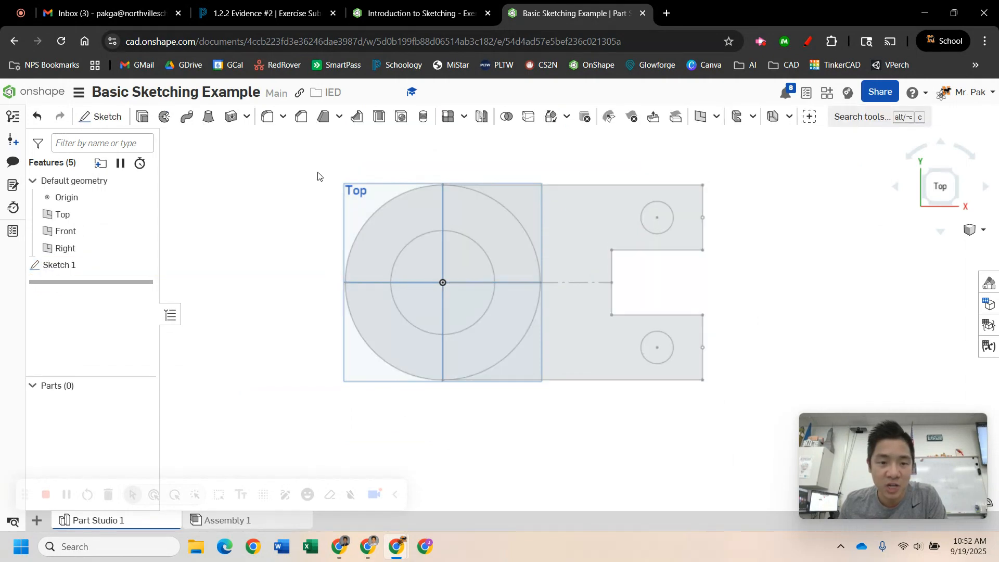
Check Step 8 of the exercise, and select the notched sketch region outside the circles to read its area
{"action": "left_click", "coordinate": [416, 13]}
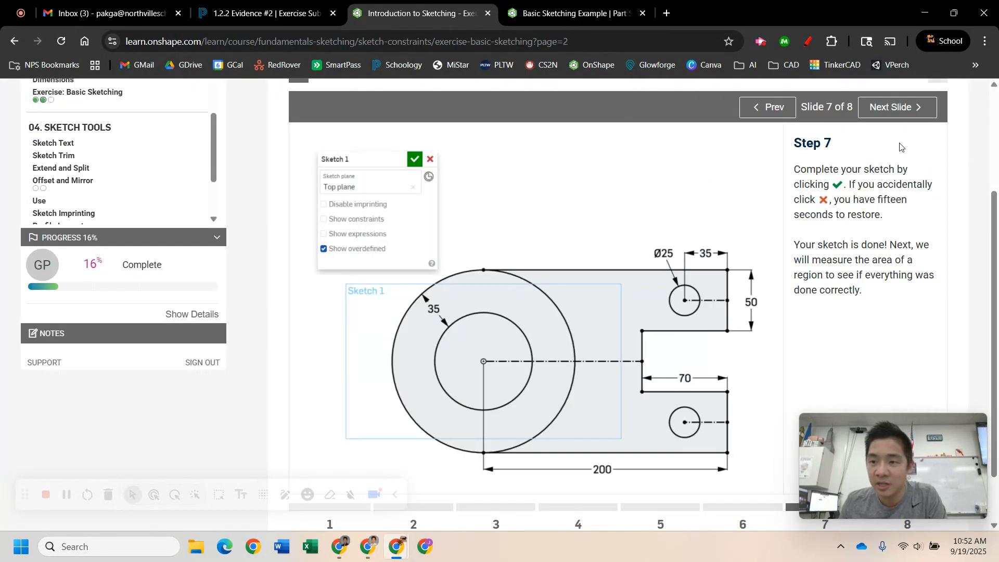
{"action": "left_click", "coordinate": [897, 108]}
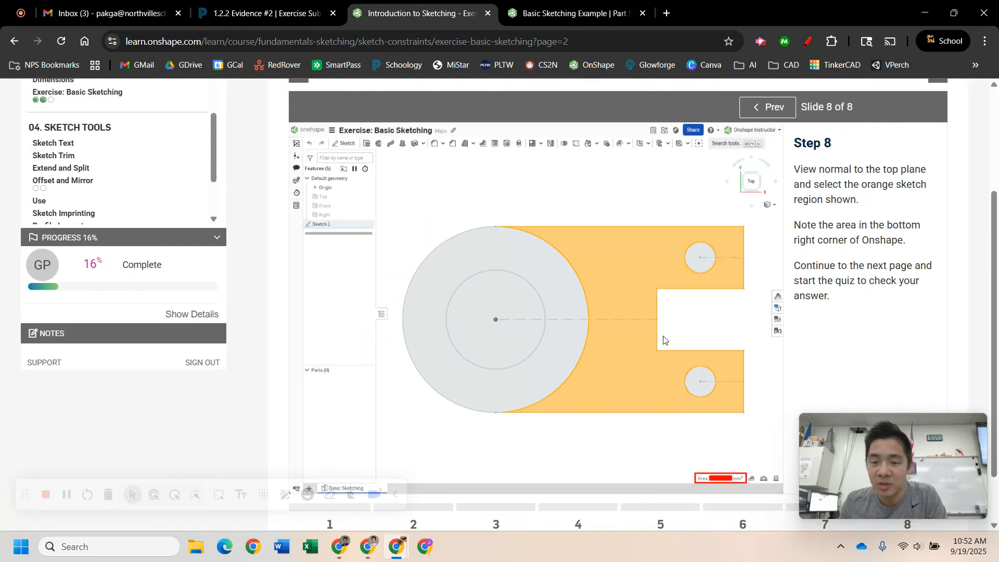
{"action": "left_click", "coordinate": [520, 11]}
{"action": "left_click", "coordinate": [566, 205]}
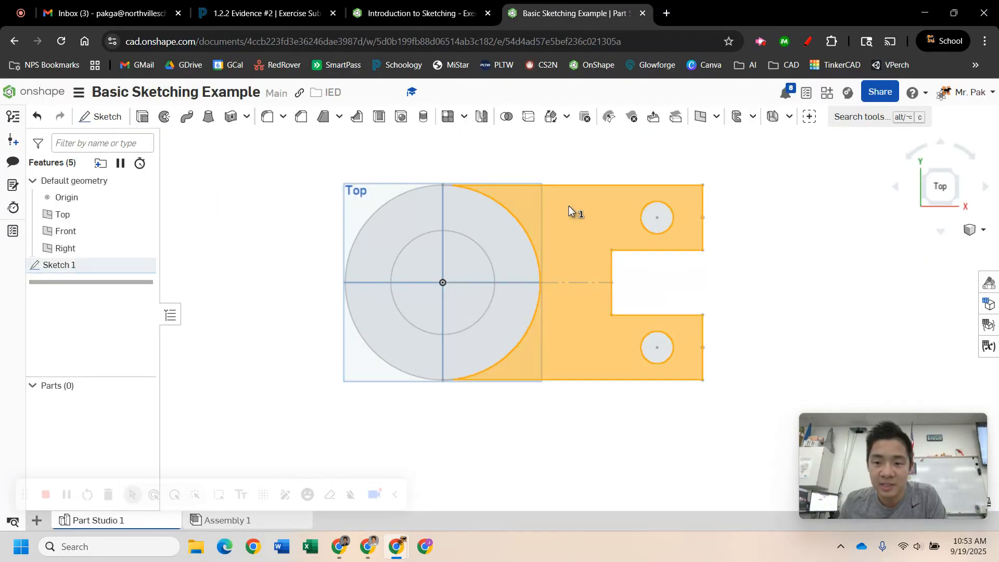
{"action": "left_click_drag", "start_coordinate": [925, 429], "coordinate": [167, 430]}
{"action": "mouse_move", "coordinate": [883, 499]}
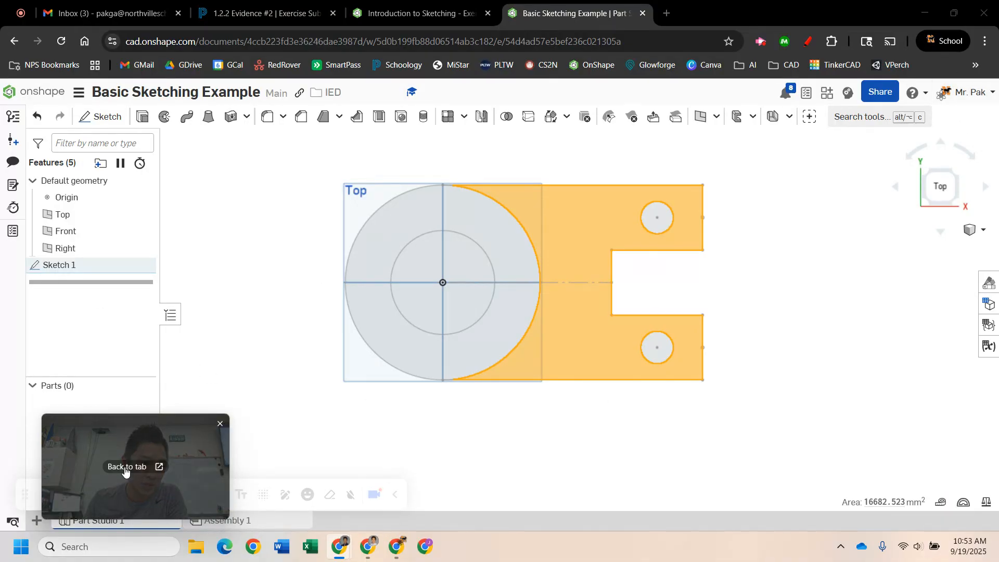
{"action": "left_click_drag", "start_coordinate": [135, 438], "coordinate": [121, 361]}
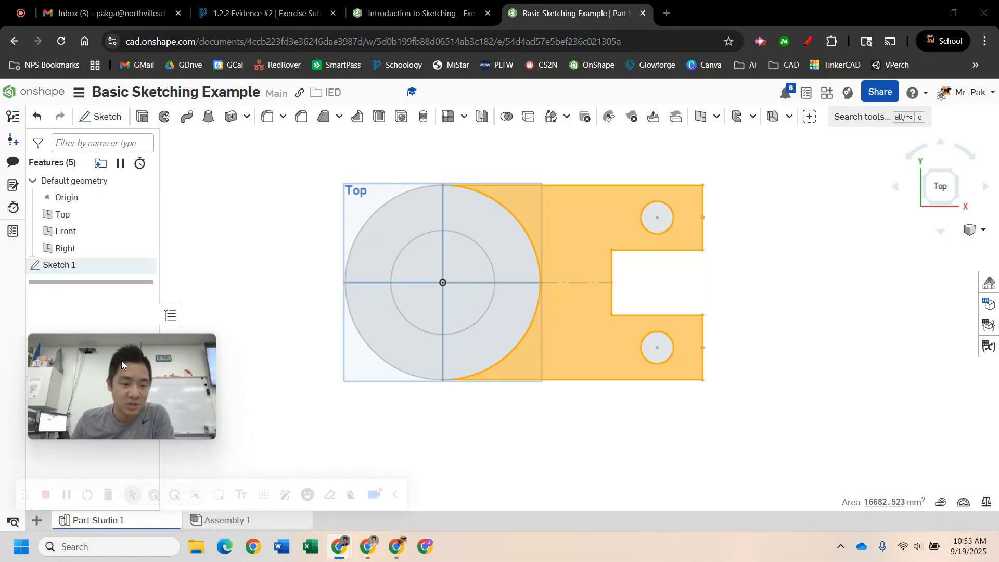